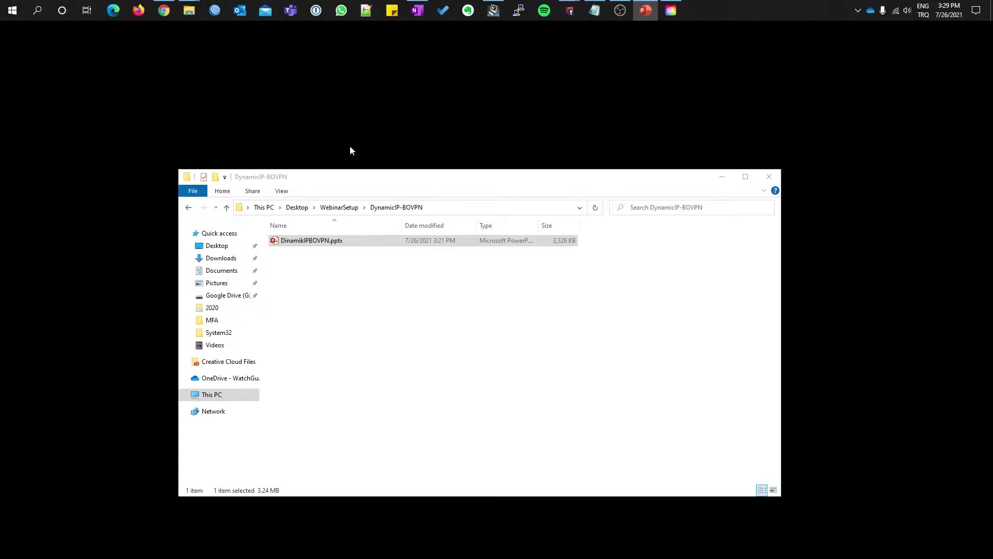
Ping 10.0.10.5 from a Command Prompt launched via Win+R, then minimize the console
{"action": "key", "text": "super+r"}
{"action": "type", "text": "c"}
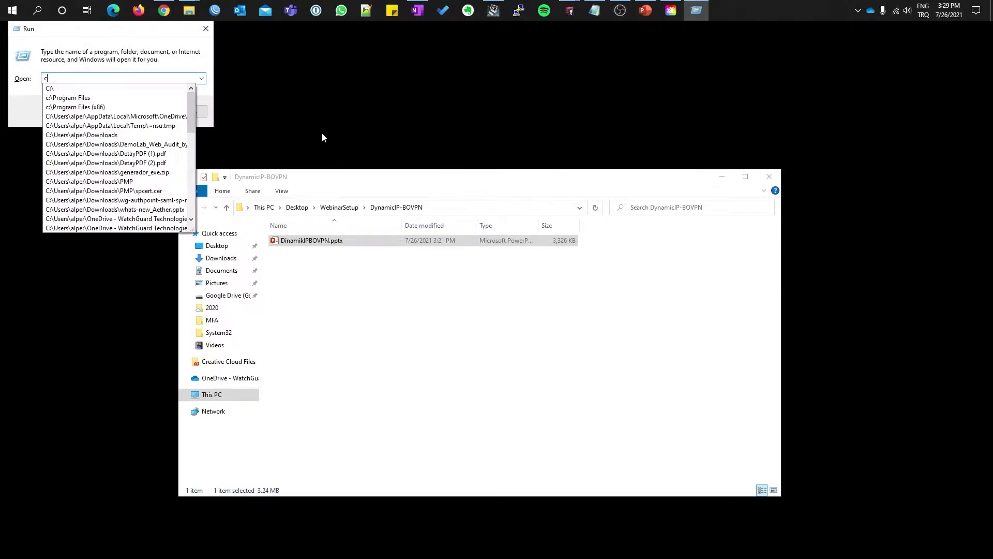
{"action": "type", "text": "md"}
{"action": "key", "text": "BackSpace"}
{"action": "key", "text": "Return"}
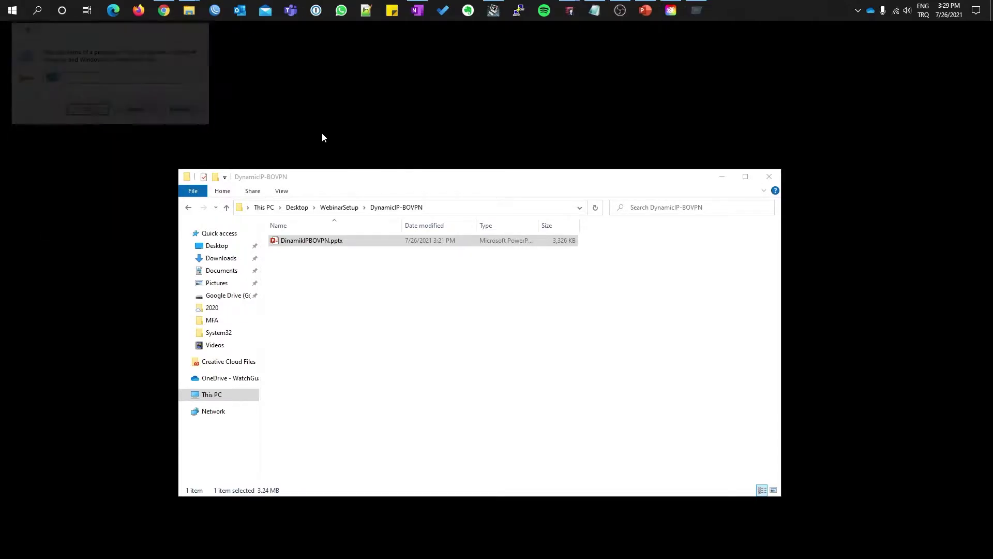
{"action": "type", "text": "ping 10.0.10.5"}
{"action": "key", "text": "Return"}
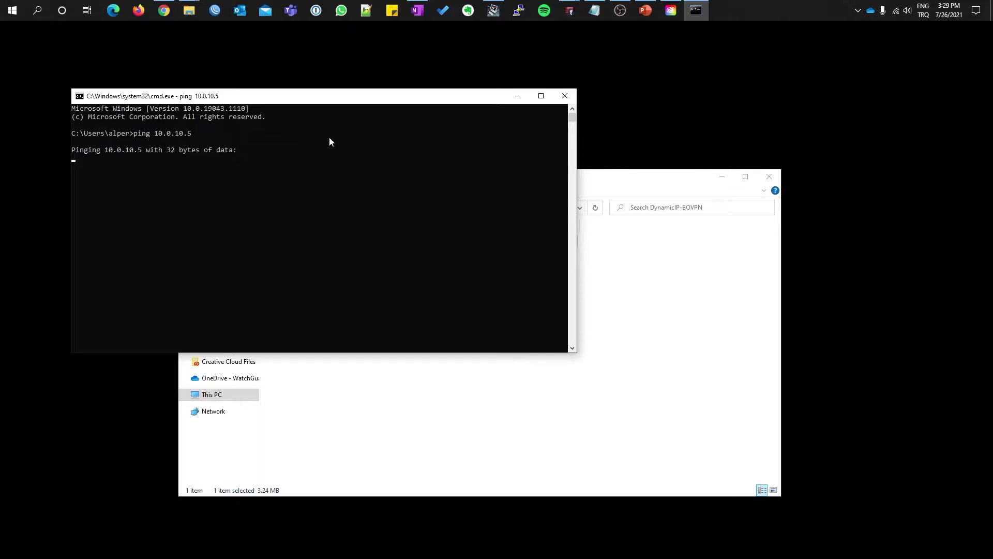
{"action": "left_click", "coordinate": [517, 97]}
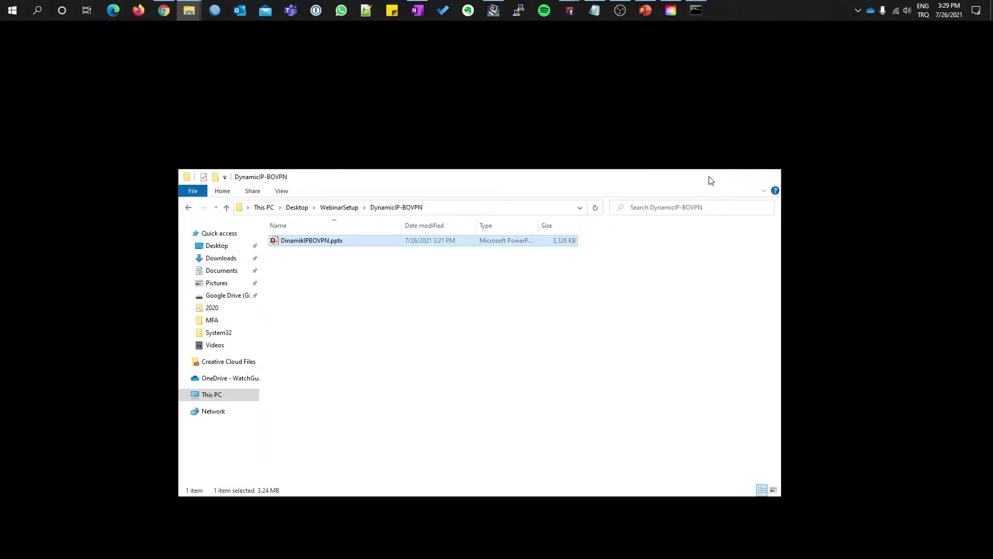
Minimize the folder window and bring up the DemoLab Policy Manager window
{"action": "left_click", "coordinate": [720, 178]}
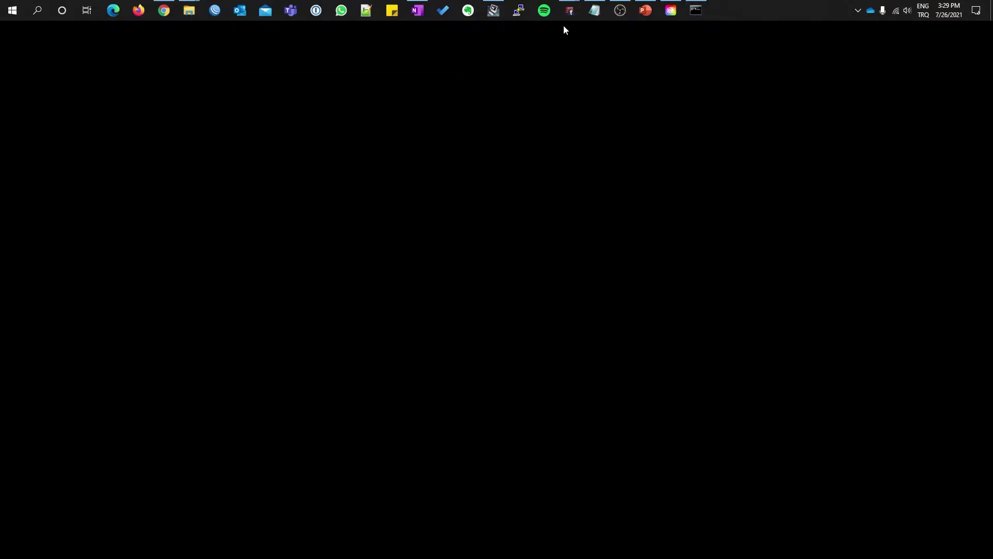
{"action": "mouse_move", "coordinate": [569, 11]}
{"action": "mouse_move", "coordinate": [582, 58]}
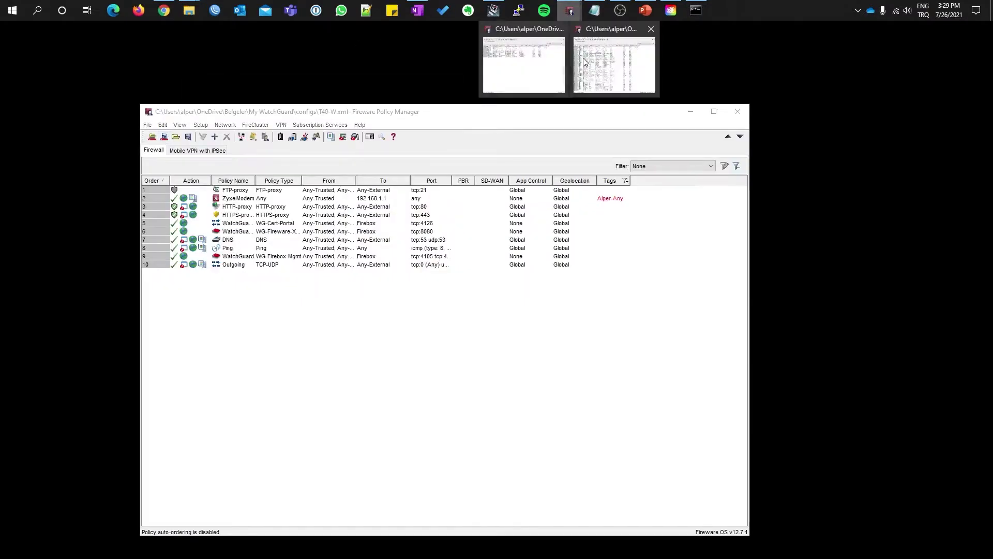
{"action": "left_click", "coordinate": [611, 87]}
Snap DemoLab to the right half and T40-W to the left, then open T40-W's VPN menu
{"action": "left_click_drag", "start_coordinate": [515, 105], "coordinate": [688, 98]}
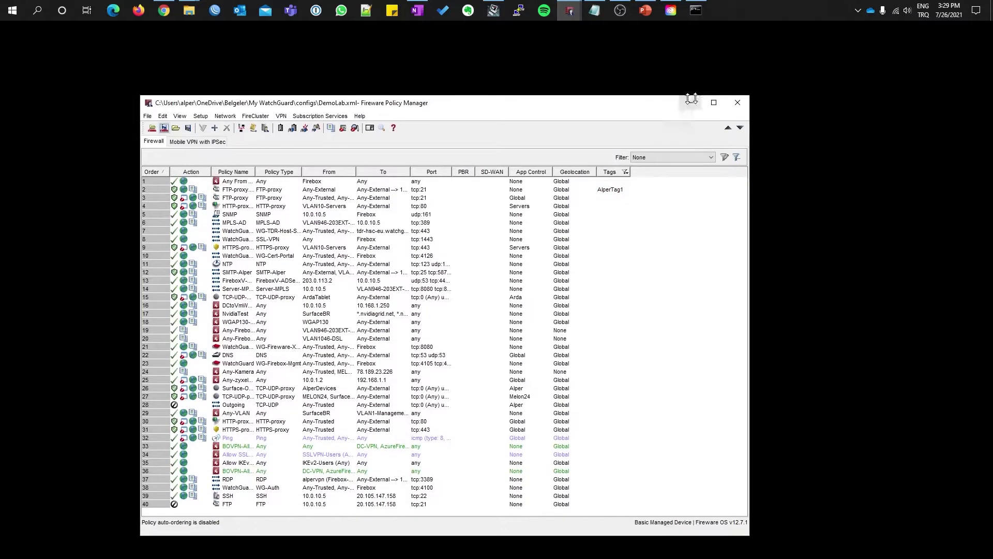
{"action": "left_click_drag", "start_coordinate": [525, 104], "coordinate": [989, 95]}
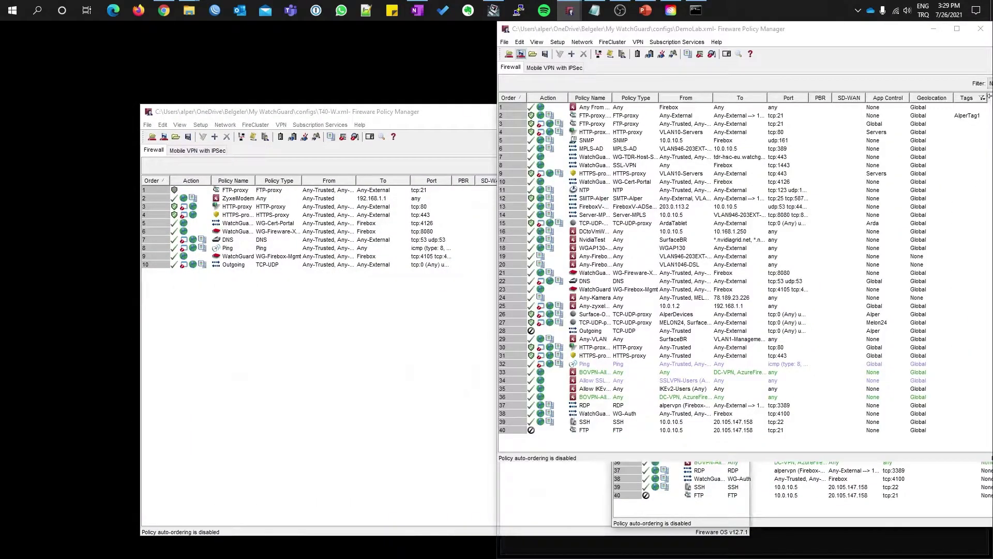
{"action": "left_click", "coordinate": [156, 134]}
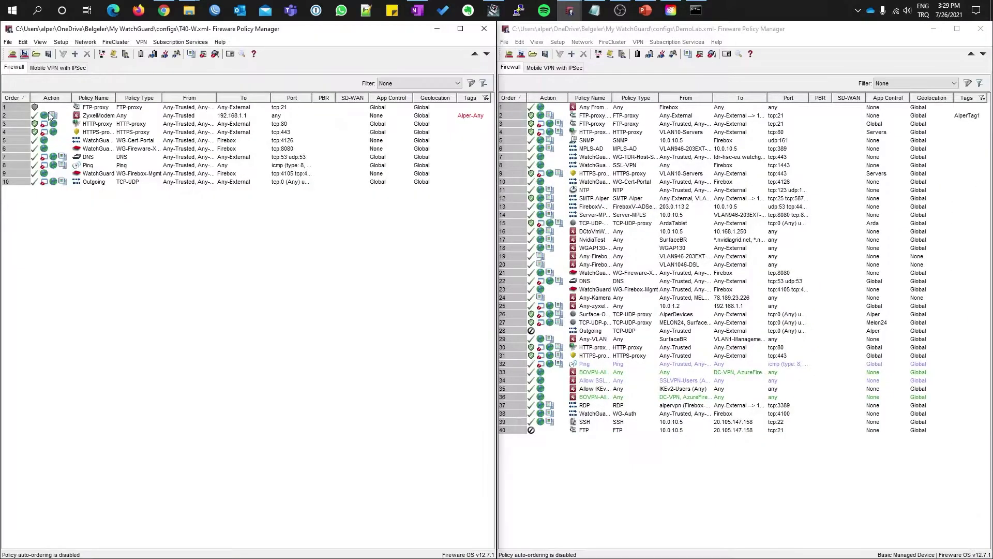
{"action": "left_click", "coordinate": [141, 42]}
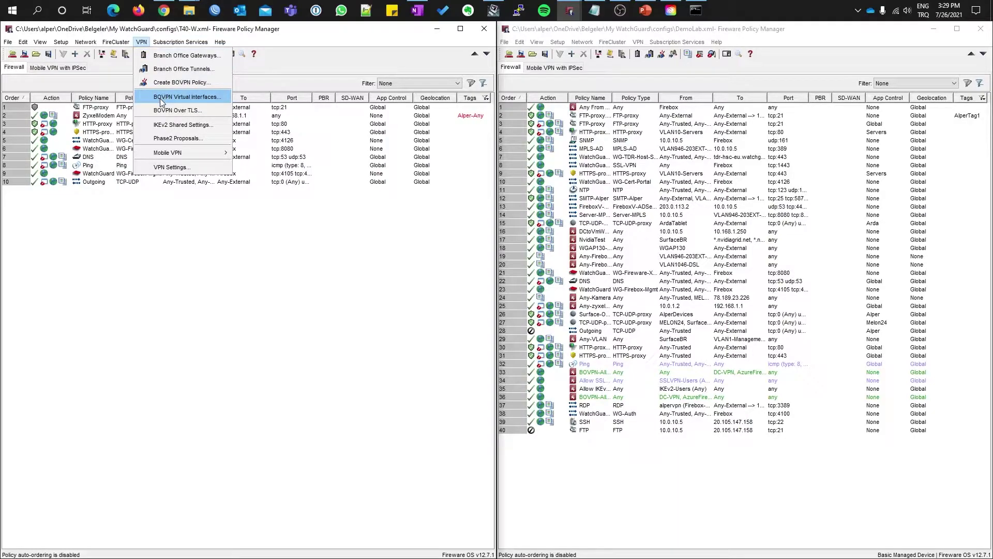
Add a BOVPN virtual interface named DemoLab with a pre-shared key and start a gateway endpoint
{"action": "left_click", "coordinate": [162, 97]}
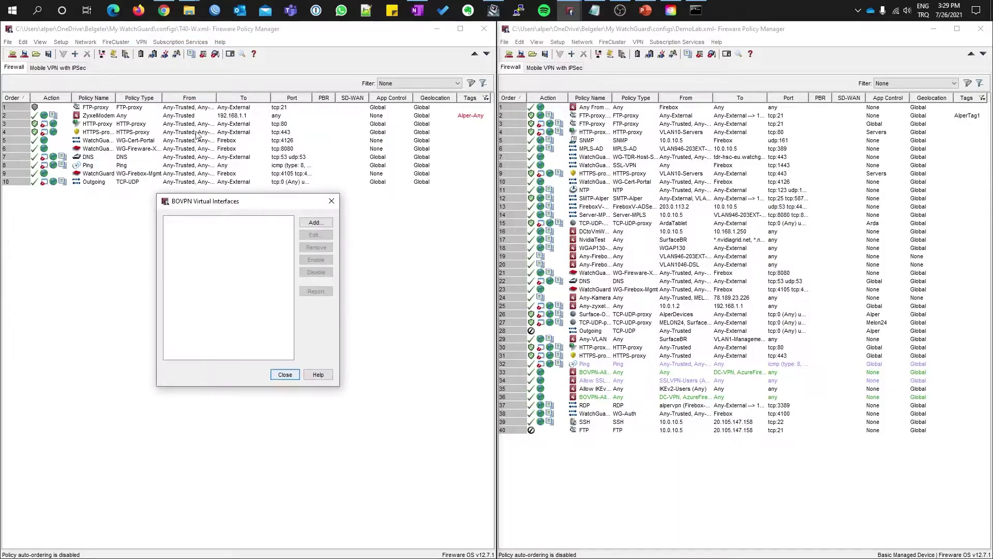
{"action": "left_click", "coordinate": [312, 223]}
{"action": "type", "text": "DemoLab"}
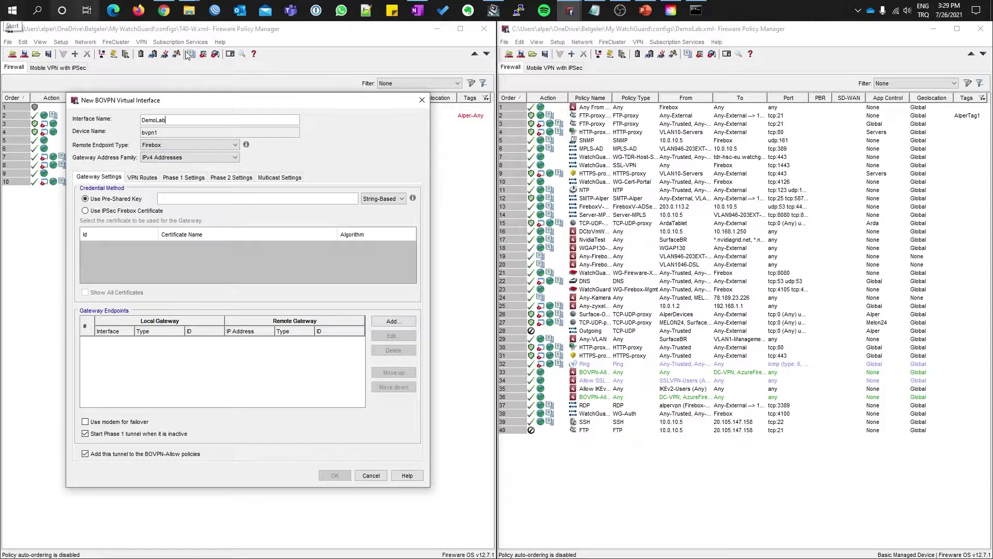
{"action": "left_click", "coordinate": [178, 194]}
{"action": "type", "text": "••••••••••"}
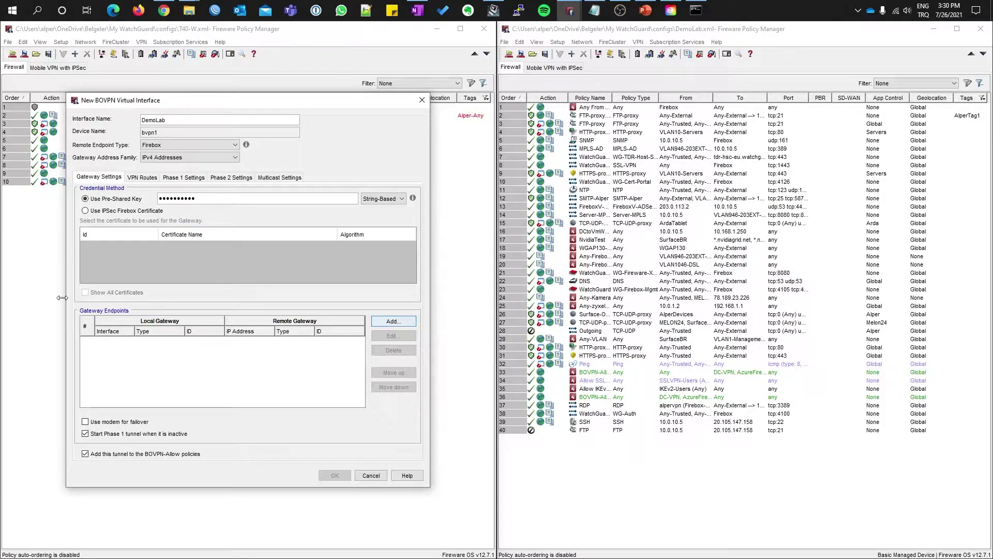
{"action": "left_click", "coordinate": [396, 325]}
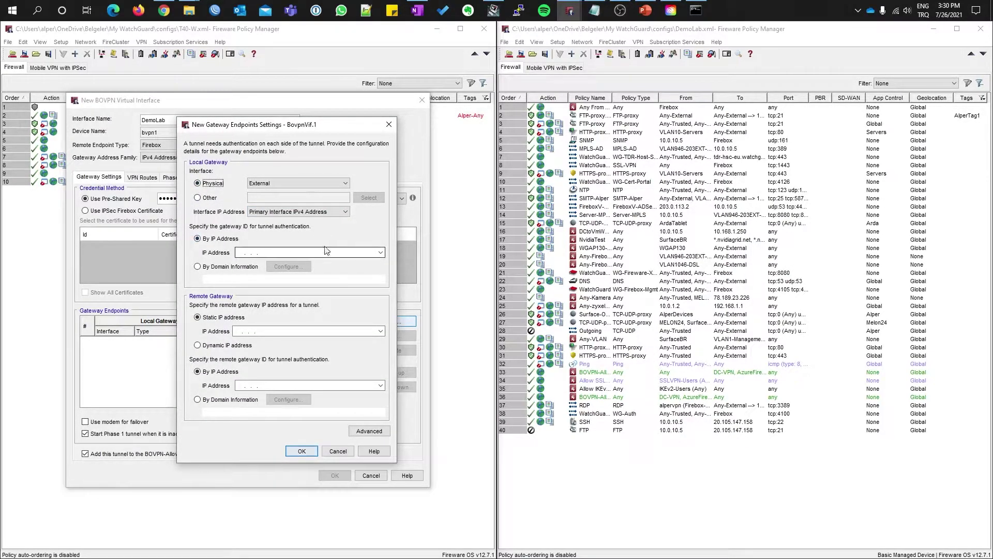
Keep External as the local interface, then expand T40-W's status in System Manager
{"action": "left_click", "coordinate": [262, 183]}
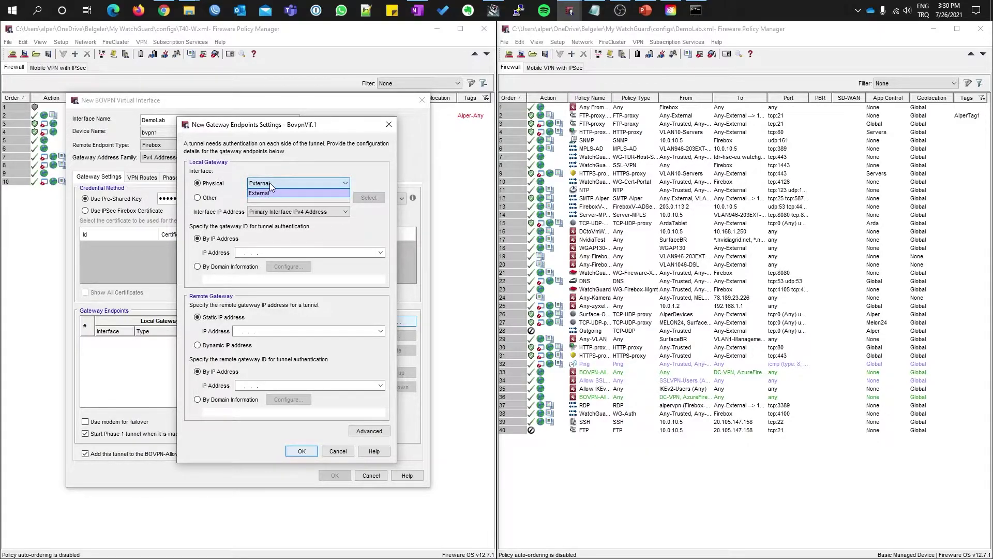
{"action": "left_click", "coordinate": [269, 182]}
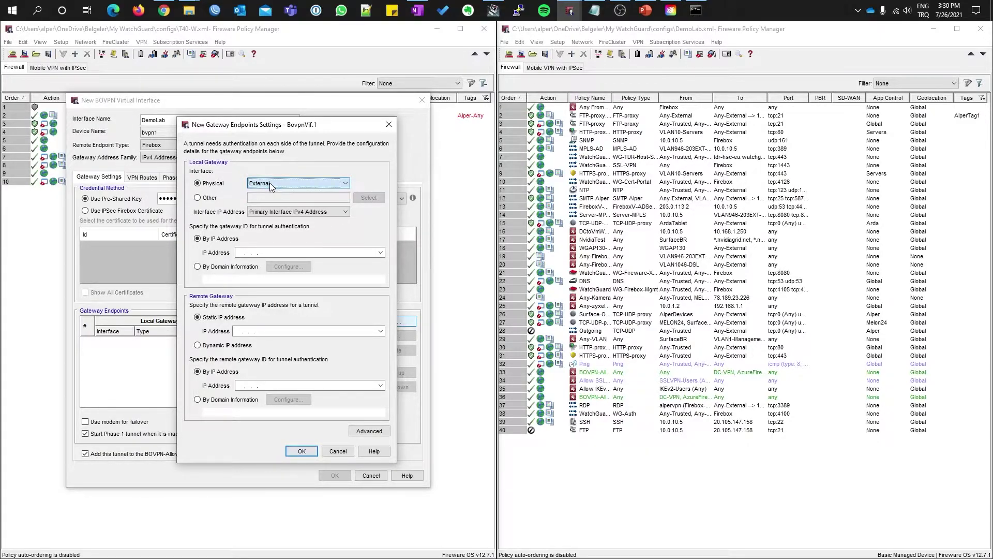
{"action": "left_click", "coordinate": [492, 10]}
{"action": "left_click", "coordinate": [10, 80]}
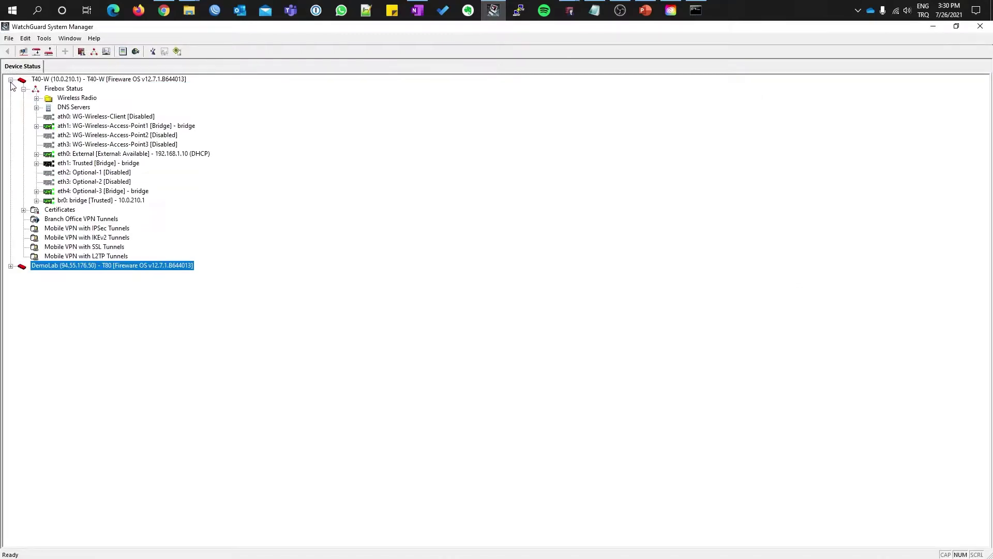
Check eth0 External's details (DHCP 192.168.1.10, gateway 192.168.1.1), then minimize System Manager
{"action": "left_click", "coordinate": [36, 155]}
{"action": "left_click", "coordinate": [154, 154]}
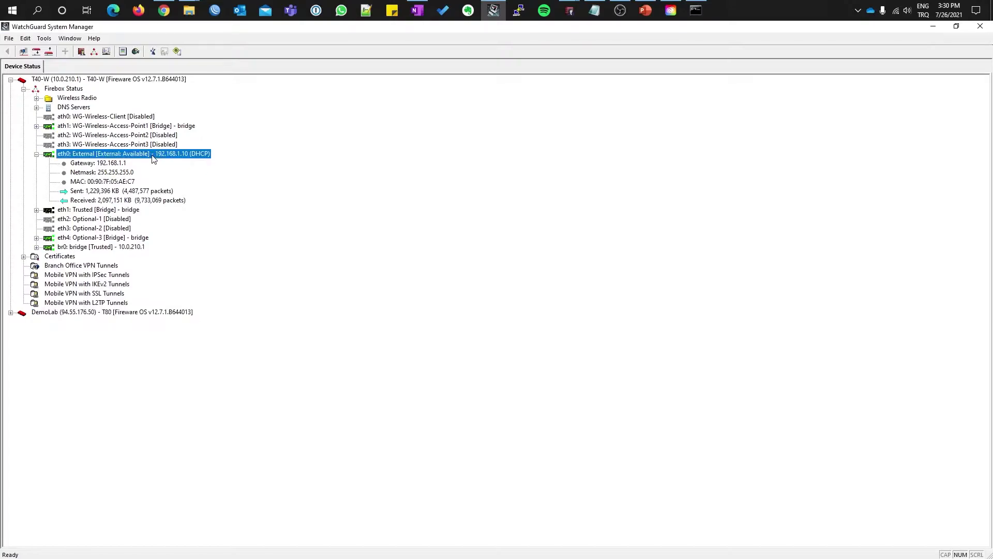
{"action": "left_click", "coordinate": [933, 27]}
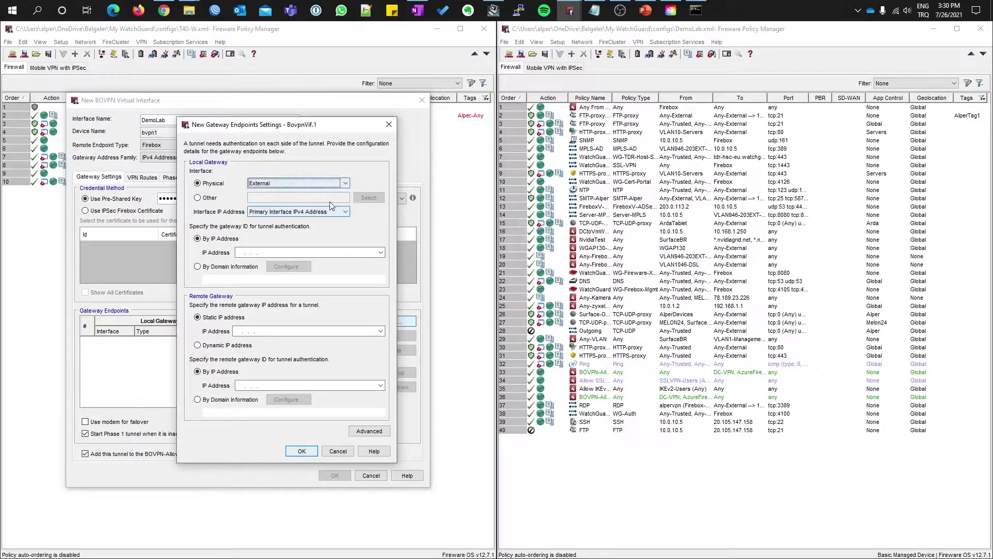
Identify the local gateway by the domain name dinamik.alperonur.org
{"action": "left_click", "coordinate": [205, 269]}
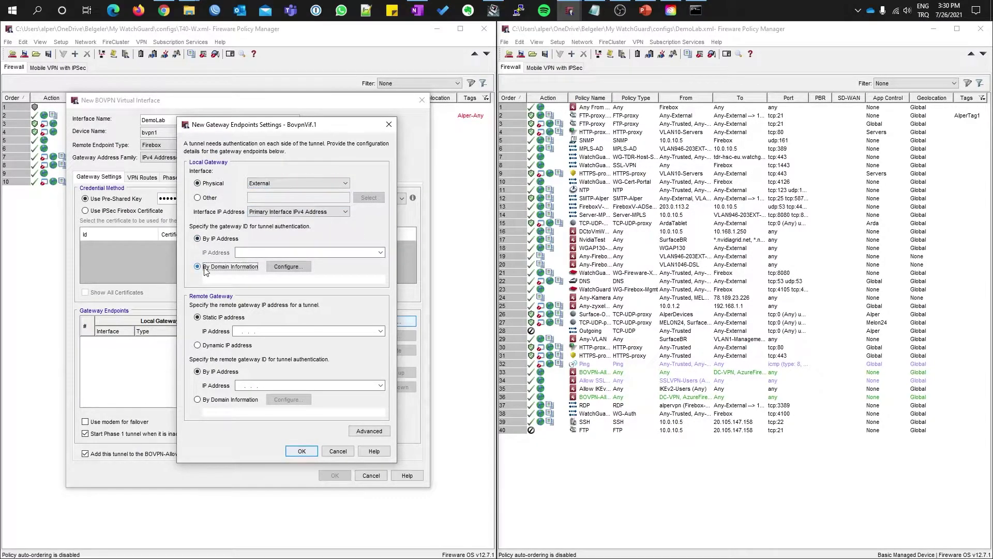
{"action": "left_click", "coordinate": [289, 269]}
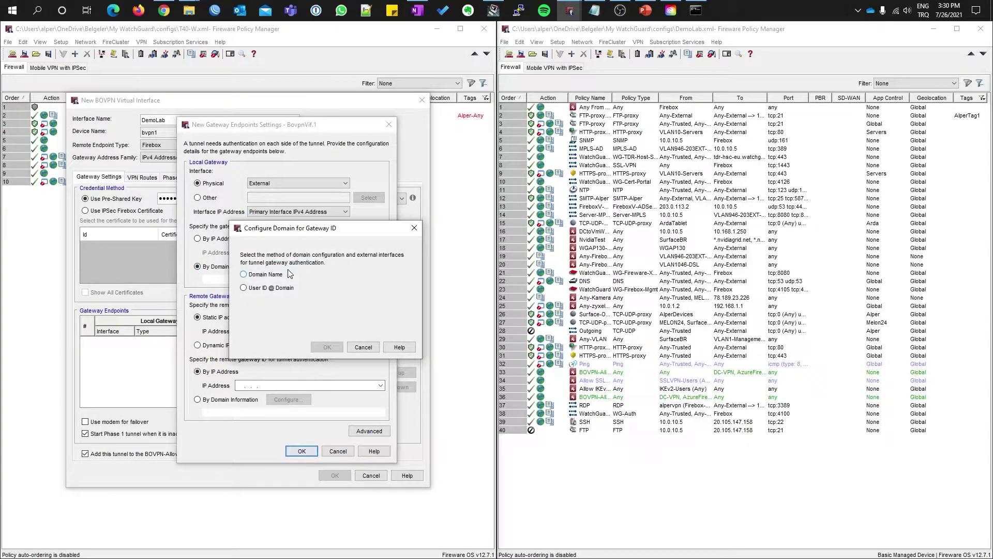
{"action": "left_click", "coordinate": [253, 275]}
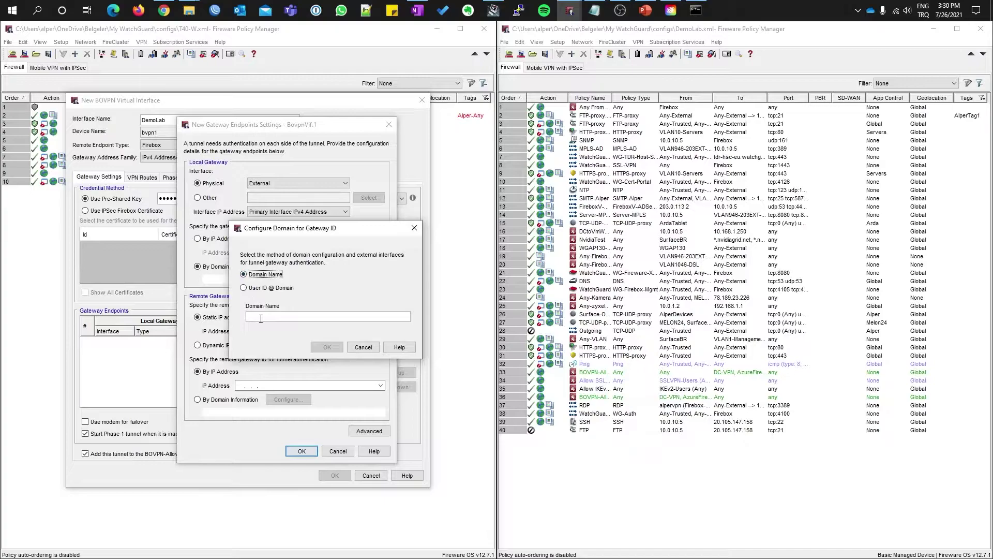
{"action": "type", "text": "dinamik.alperonur.org"}
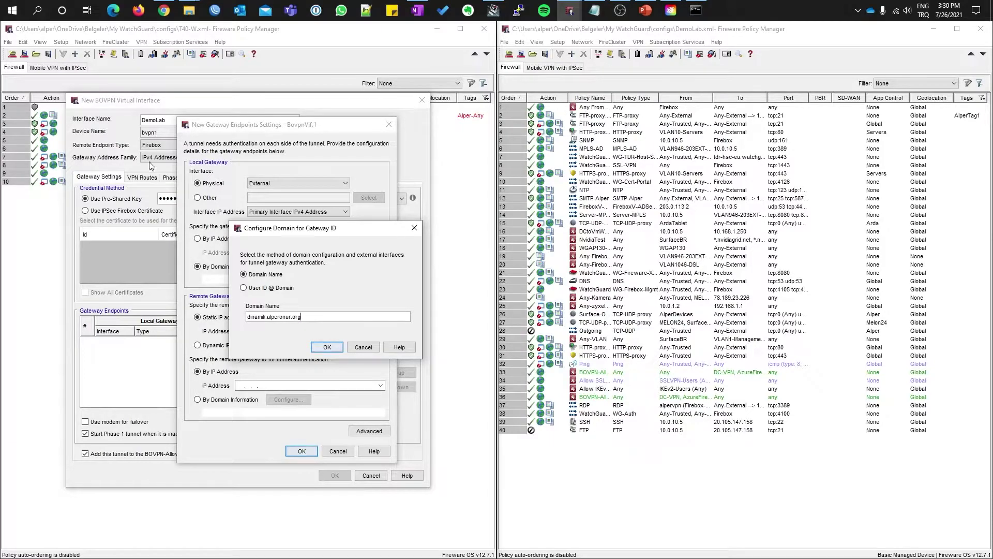
{"action": "left_click", "coordinate": [330, 348]}
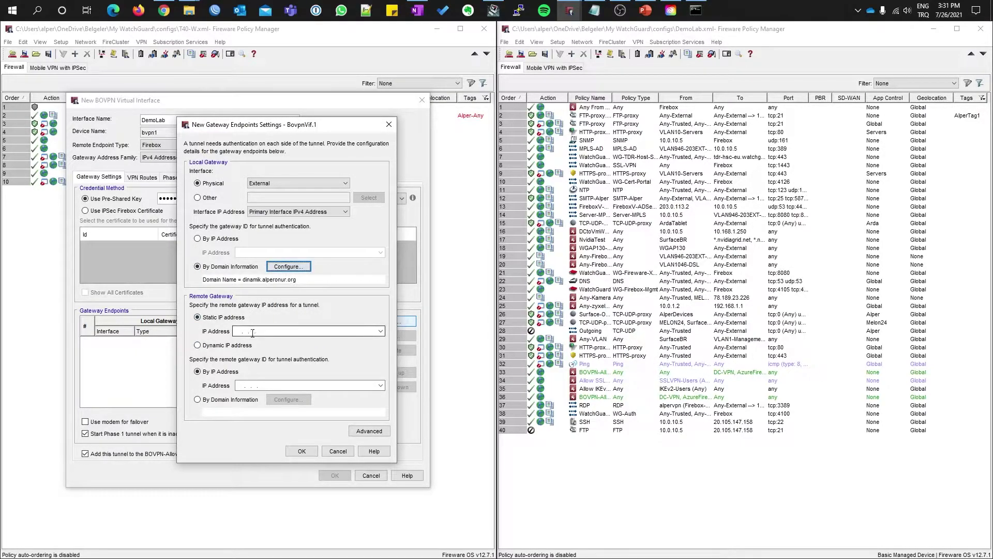
Set the remote gateway address and ID to 94.55.176.50 and confirm the endpoint
{"action": "key", "text": "Tab"}
{"action": "key", "text": "Tab"}
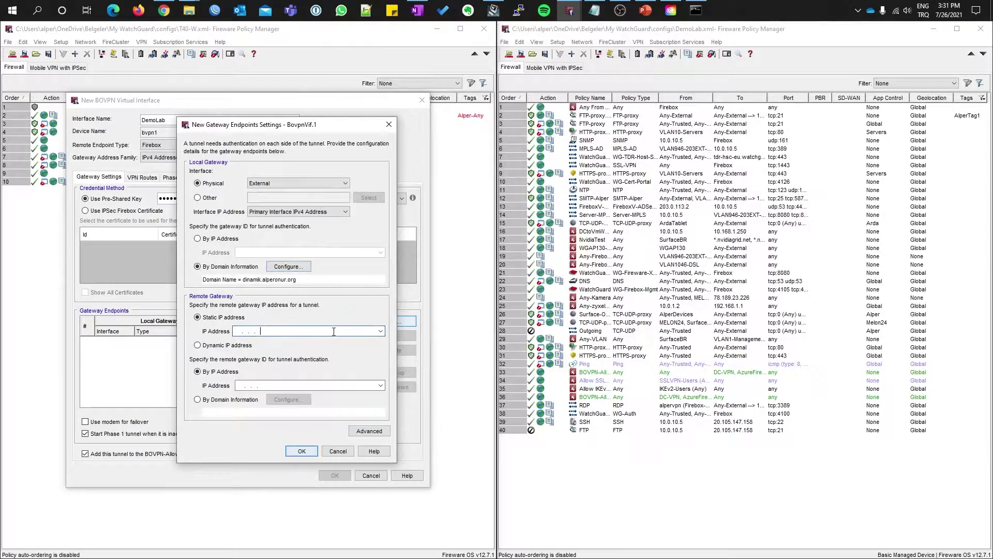
{"action": "type", "text": "94.55.176.50"}
{"action": "key", "text": "Tab"}
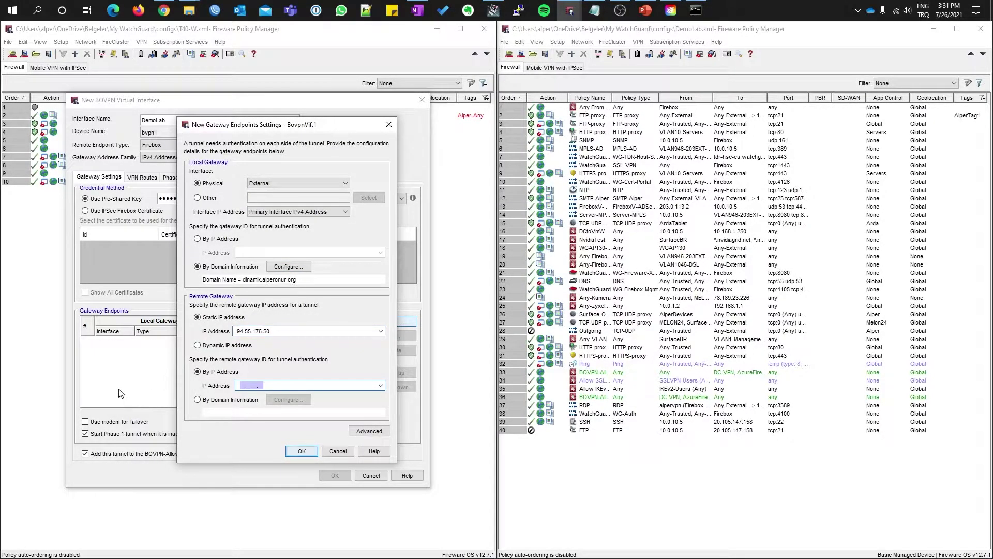
{"action": "type", "text": "94.55.176.50"}
{"action": "left_click", "coordinate": [302, 451]}
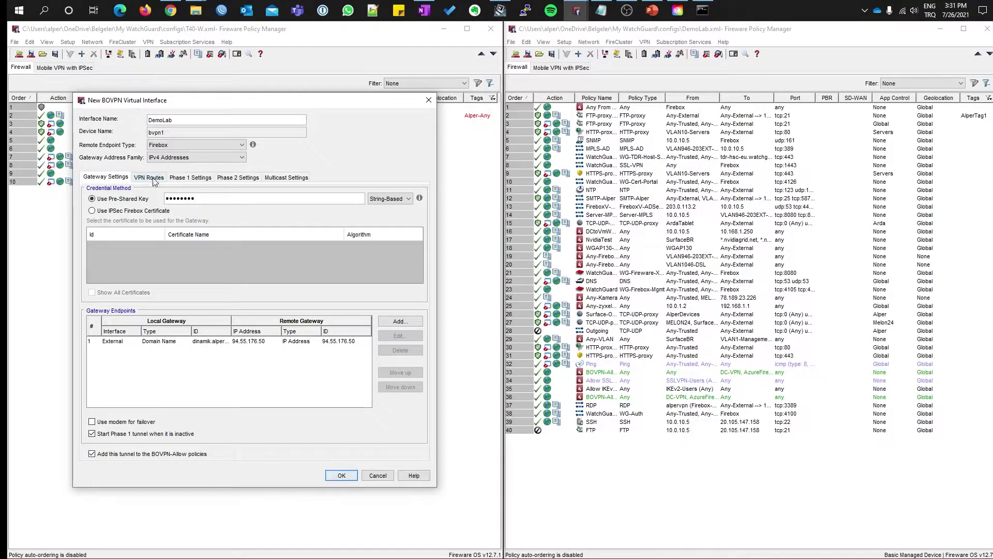
Add the network IPv4 VPN route 10.0.10.0/24
{"action": "left_click", "coordinate": [153, 178]}
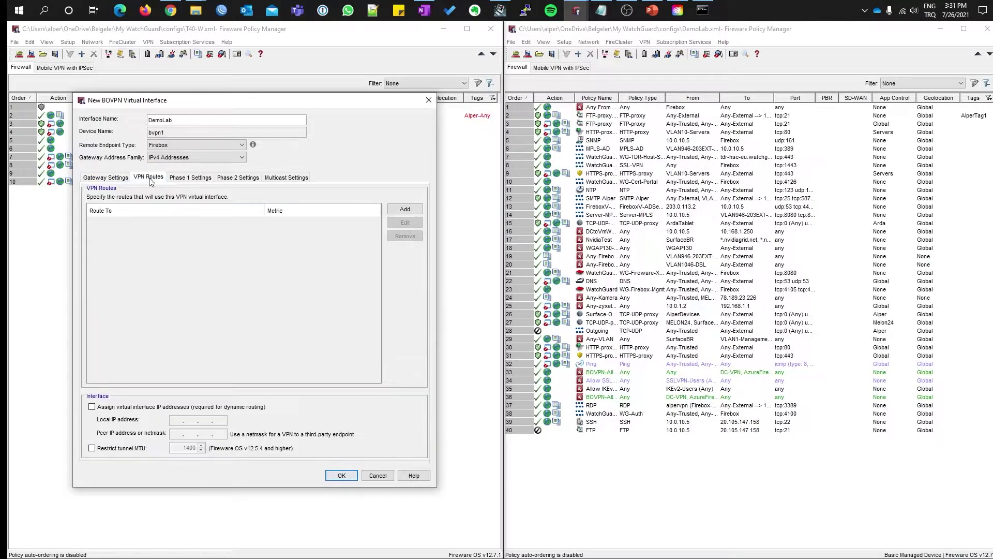
{"action": "left_click", "coordinate": [405, 209]}
{"action": "left_click", "coordinate": [230, 273]}
{"action": "left_click", "coordinate": [230, 290]}
{"action": "type", "text": "10.0.10.0/24"}
{"action": "key", "text": "Return"}
Add a second network IPv4 VPN route, 10.168.1.0/24
{"action": "left_click", "coordinate": [405, 208]}
{"action": "left_click", "coordinate": [205, 287]}
{"action": "type", "text": "10.168."}
{"action": "type", "text": "1"}
{"action": "left_click", "coordinate": [231, 273]}
{"action": "left_click", "coordinate": [231, 290]}
{"action": "type", "text": "10.168.1.0"}
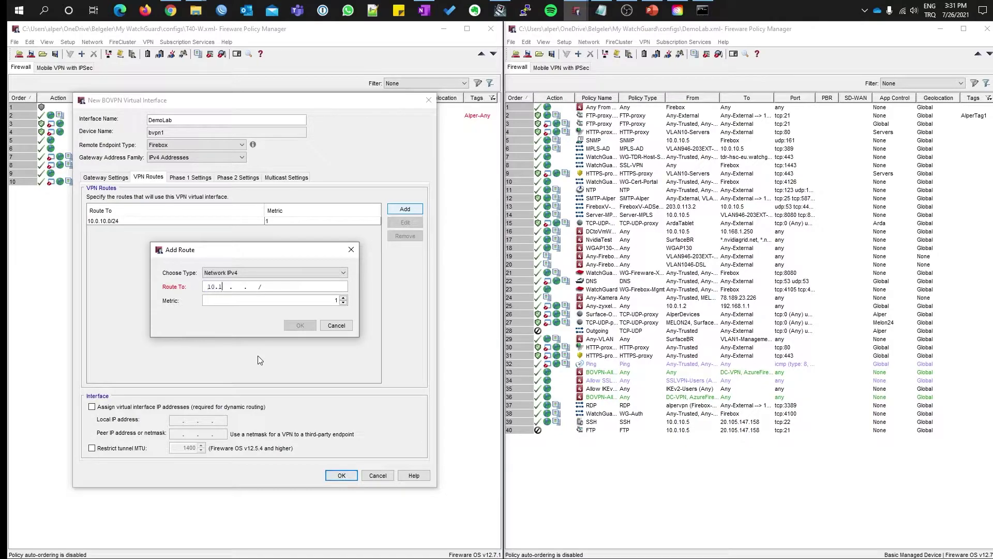
{"action": "type", "text": "/24"}
{"action": "key", "text": "Return"}
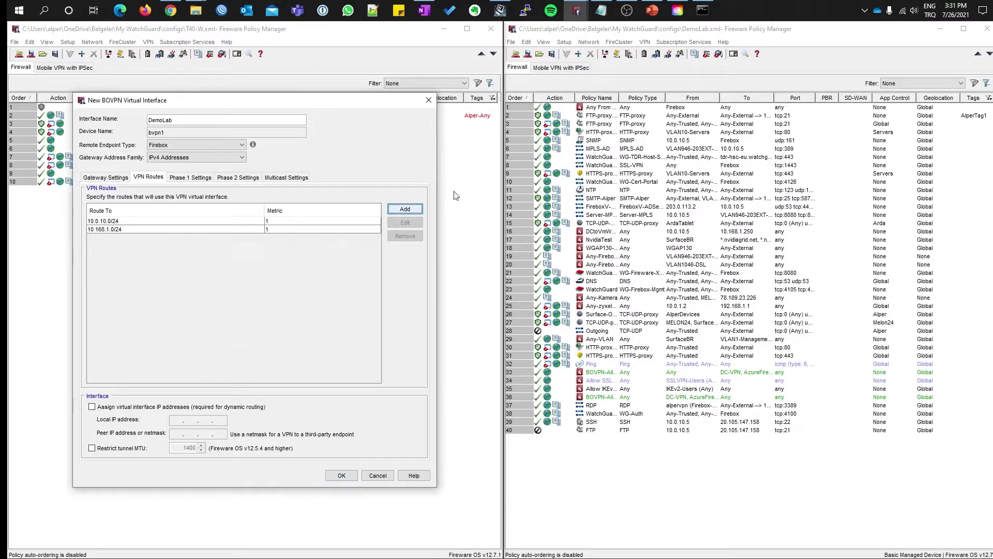
Add a third network IPv4 VPN route, 10.0.20.0/24 with metric 1
{"action": "left_click", "coordinate": [409, 216]}
{"action": "left_click", "coordinate": [207, 273]}
{"action": "left_click", "coordinate": [211, 290]}
{"action": "left_click", "coordinate": [206, 286]}
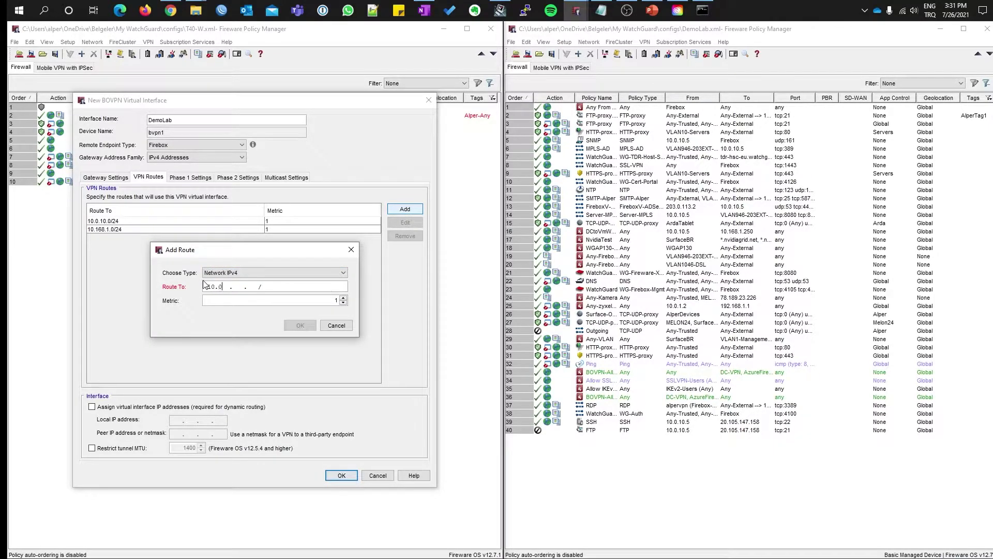
{"action": "type", "text": "10. 0 . 20. 0 /24"}
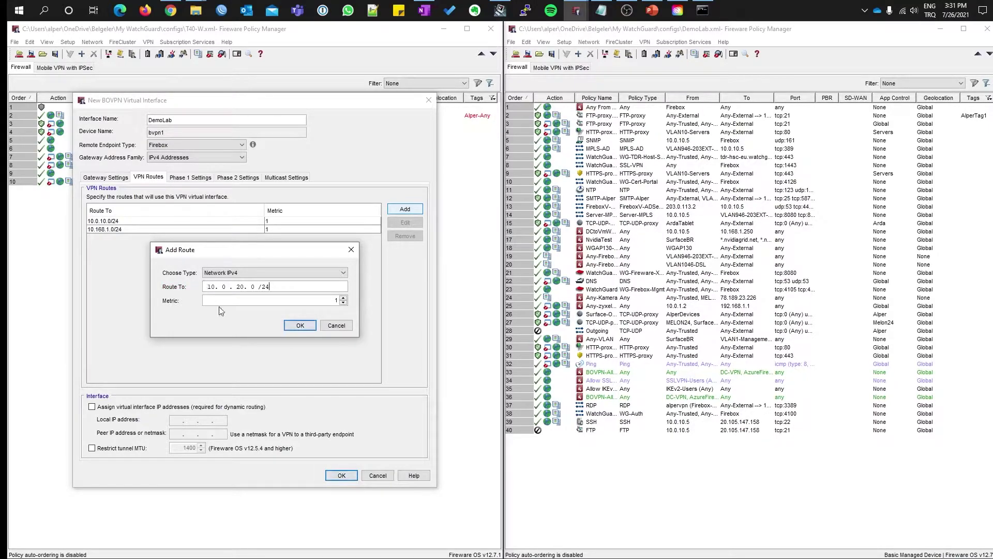
{"action": "left_click", "coordinate": [299, 327]}
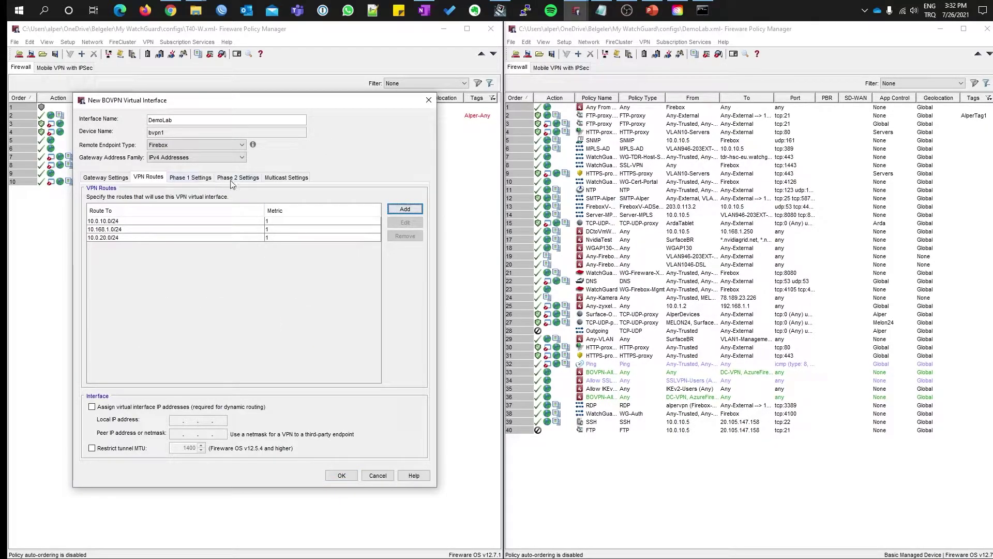
Look over the Phase 1 and Phase 2 settings, then go back to Gateway Settings
{"action": "left_click", "coordinate": [189, 179]}
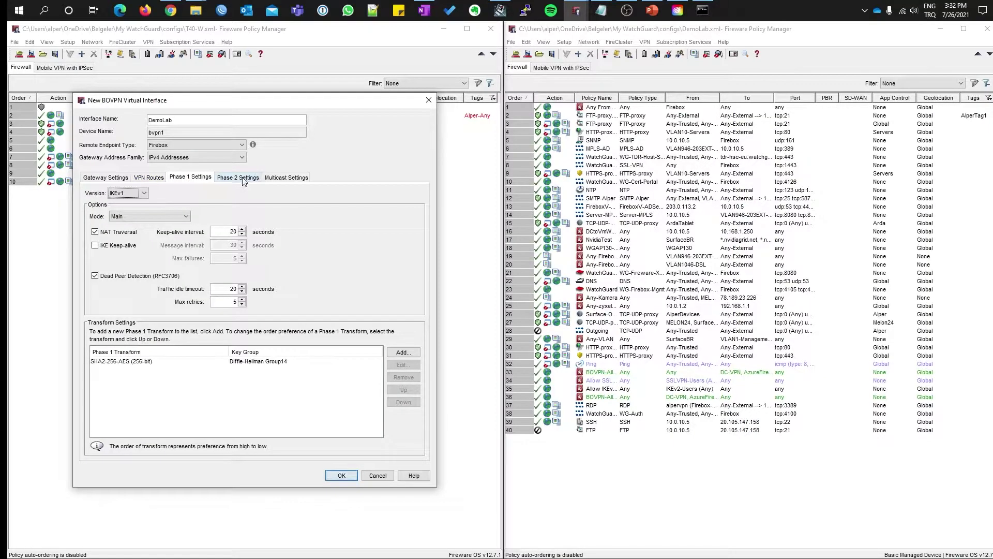
{"action": "left_click", "coordinate": [243, 177]}
{"action": "left_click", "coordinate": [195, 178]}
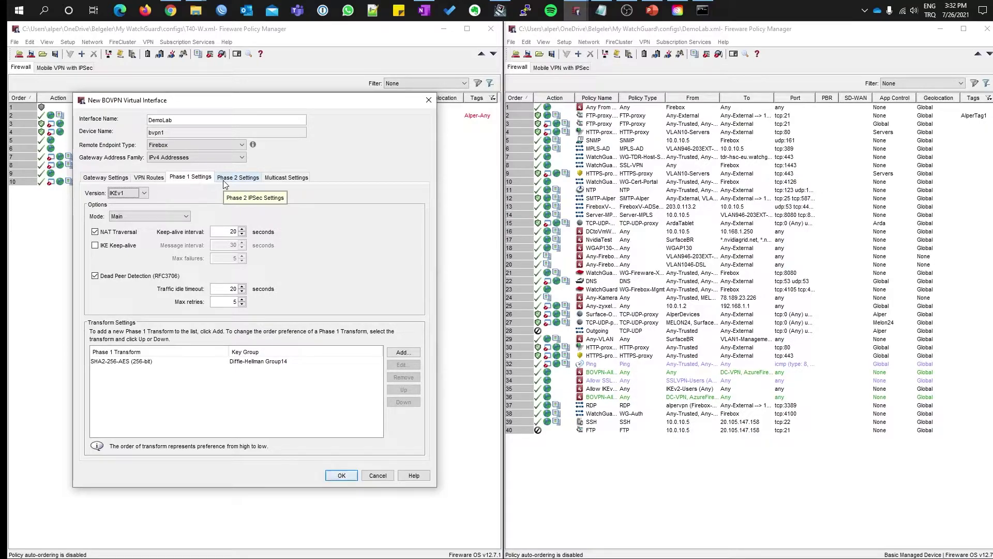
{"action": "left_click", "coordinate": [107, 178]}
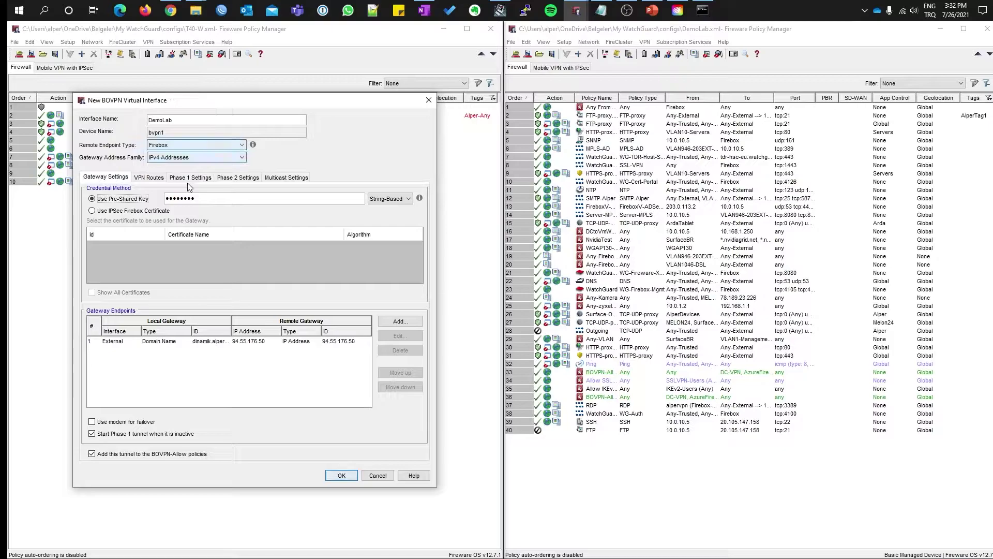
In DemoLab's configuration, add BOVPN interface DinmaikIP with a pre-shared key and start a gateway endpoint
{"action": "left_click", "coordinate": [646, 43]}
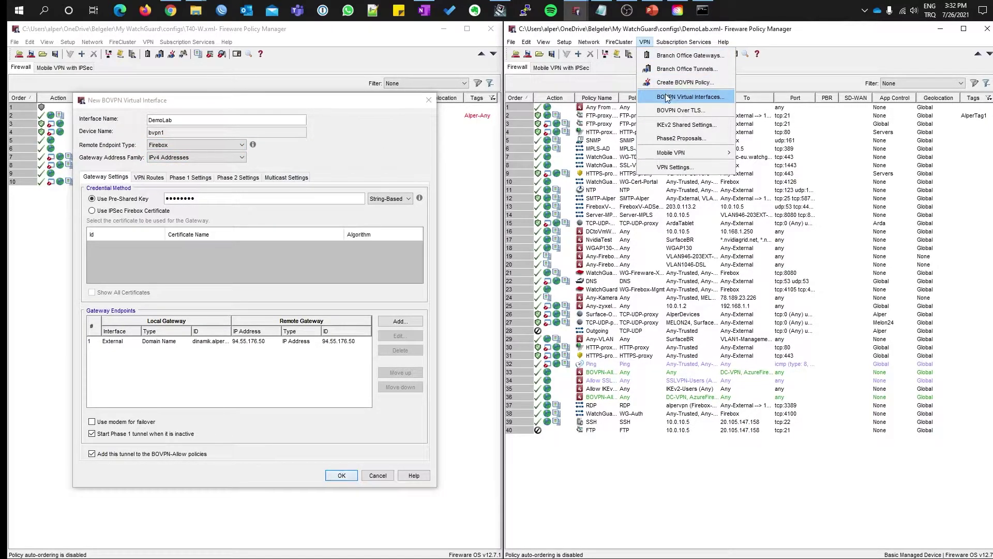
{"action": "left_click", "coordinate": [688, 97]}
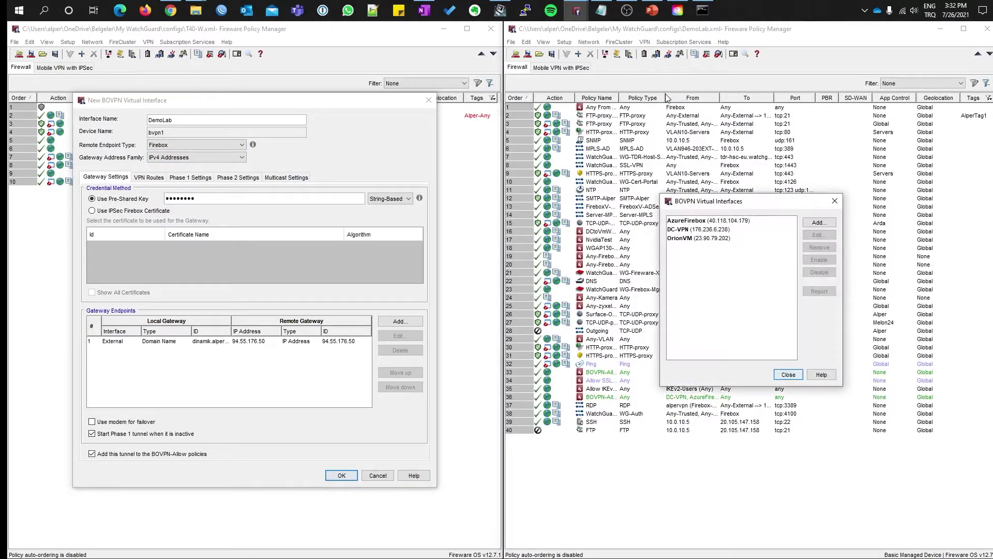
{"action": "left_click", "coordinate": [819, 222]}
{"action": "type", "text": "D"}
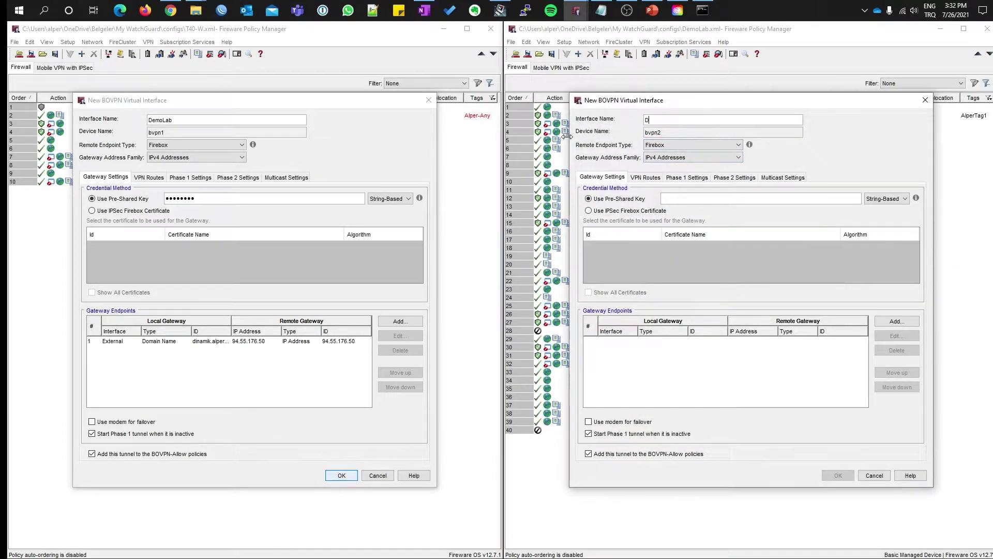
{"action": "type", "text": "inmaikIP"}
{"action": "left_click", "coordinate": [684, 199]}
{"action": "type", "text": "••••"}
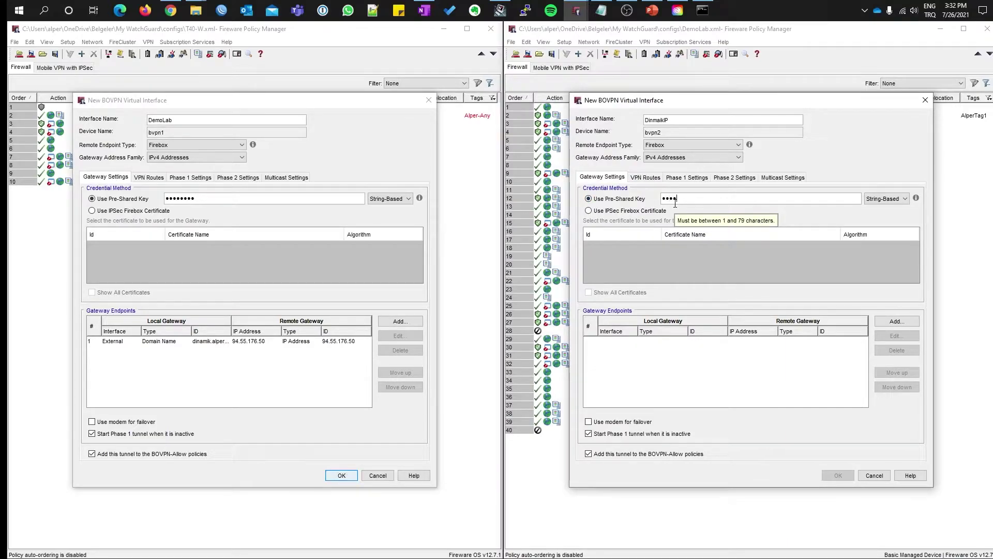
{"action": "type", "text": "•"}
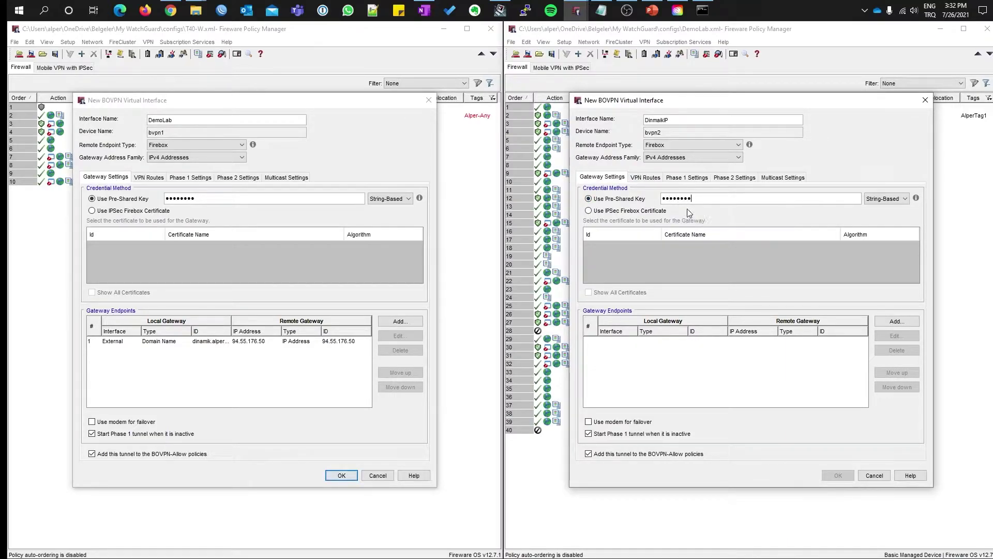
{"action": "left_click", "coordinate": [896, 322]}
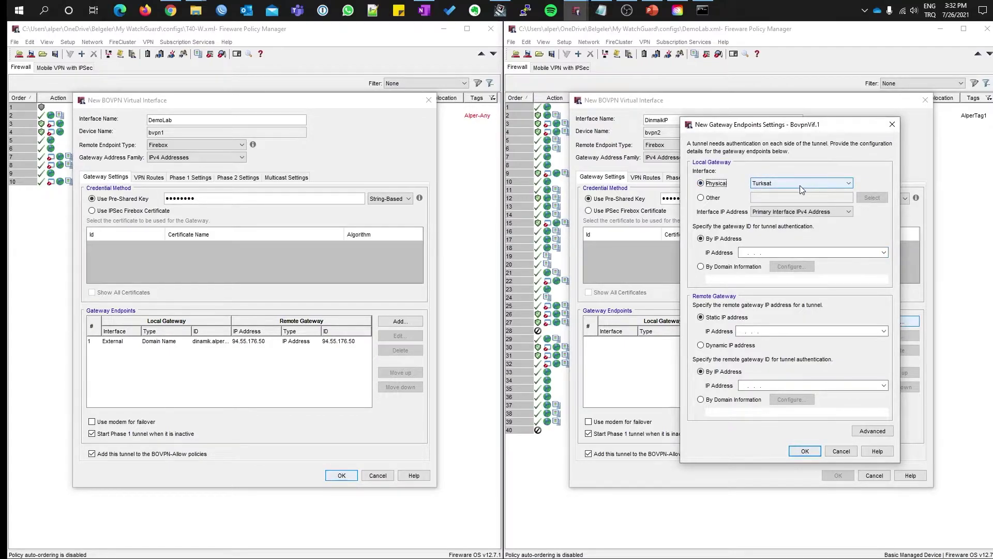
Use 94.55.176.50 as the local gateway IP and mark the remote gateway as dynamic
{"action": "left_click", "coordinate": [884, 252]}
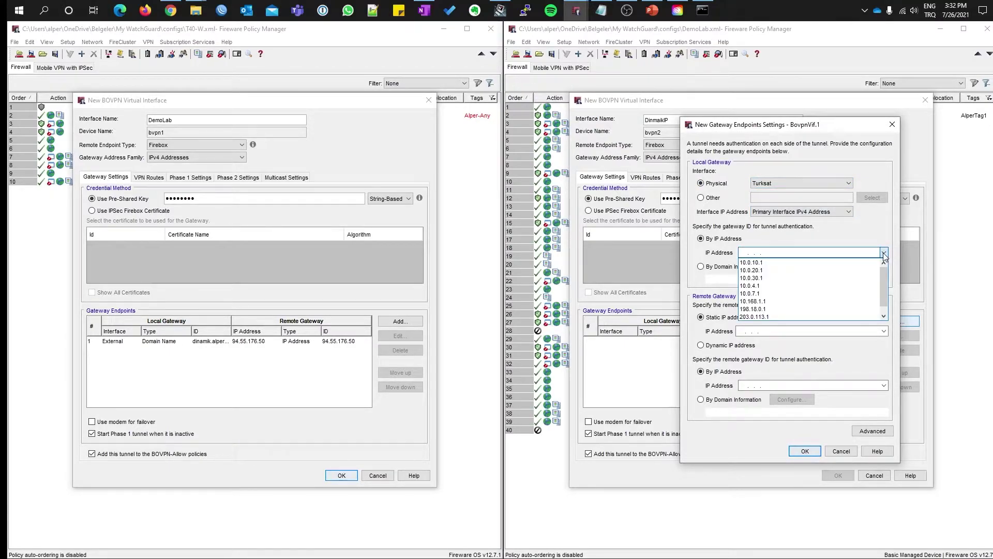
{"action": "scroll", "coordinate": [883, 287], "scroll_direction": "down", "scroll_amount": 2}
{"action": "left_click", "coordinate": [823, 316]}
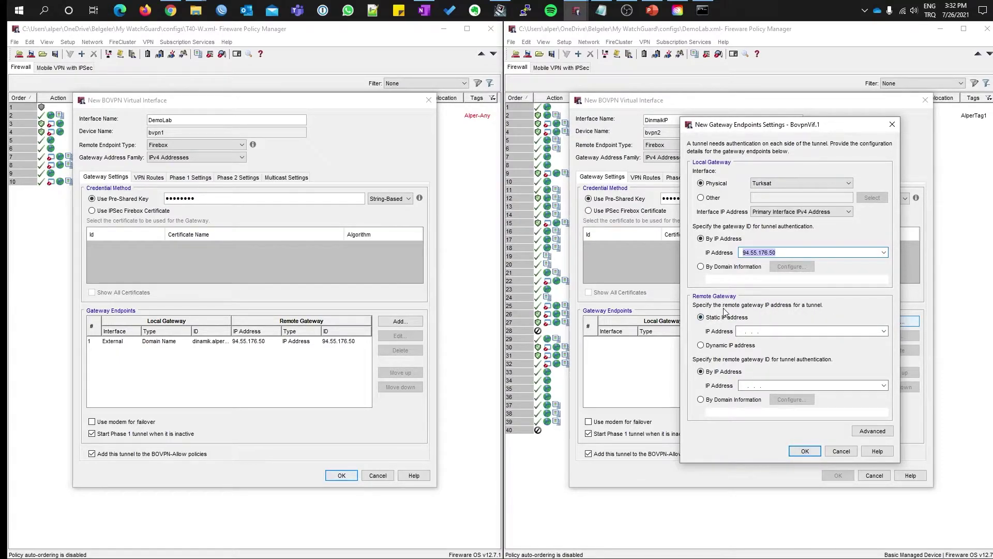
{"action": "left_click", "coordinate": [715, 347]}
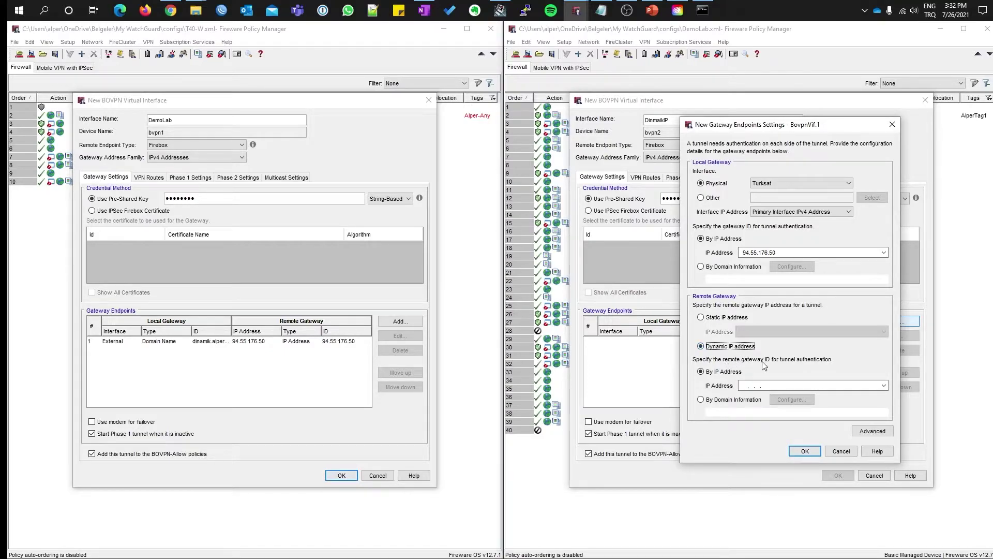
Identify the remote gateway by domain name dinamik.alperonur.org and copy that name
{"action": "left_click", "coordinate": [730, 402]}
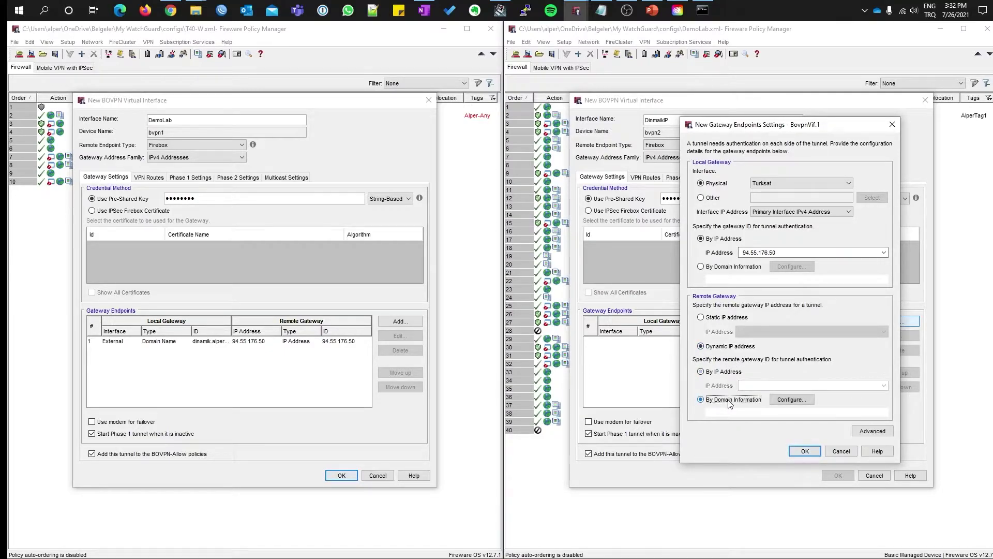
{"action": "left_click", "coordinate": [794, 402]}
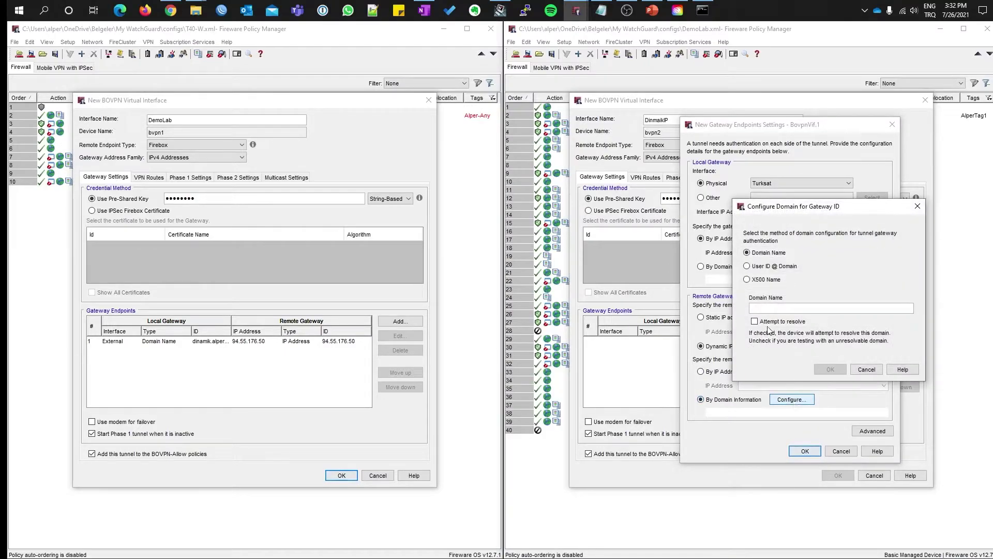
{"action": "type", "text": "dinamik"}
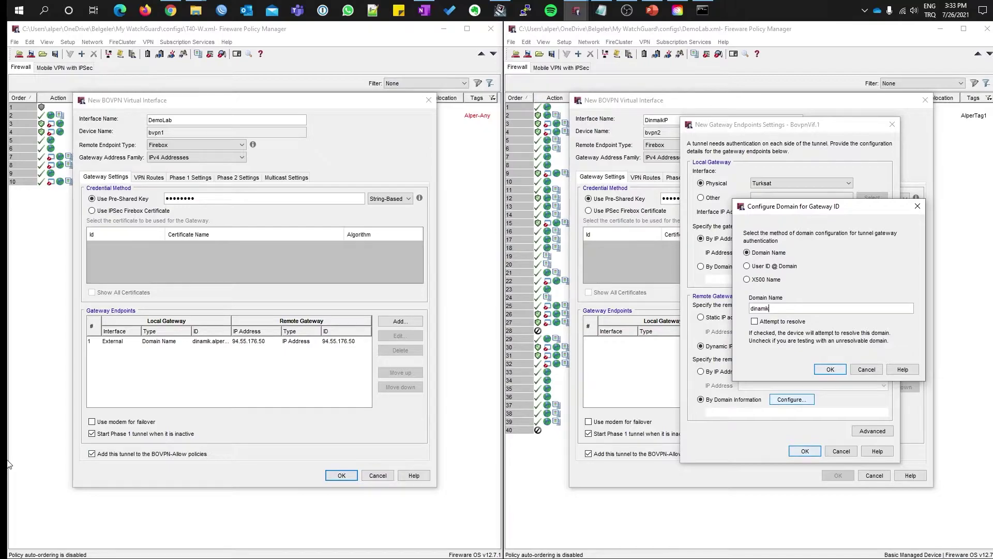
{"action": "type", "text": ".alperonur"}
{"action": "left_click_drag", "start_coordinate": [809, 309], "coordinate": [742, 307]}
{"action": "left_click", "coordinate": [771, 309]}
{"action": "triple_click", "coordinate": [747, 312]}
{"action": "key", "text": "ctrl+c"}
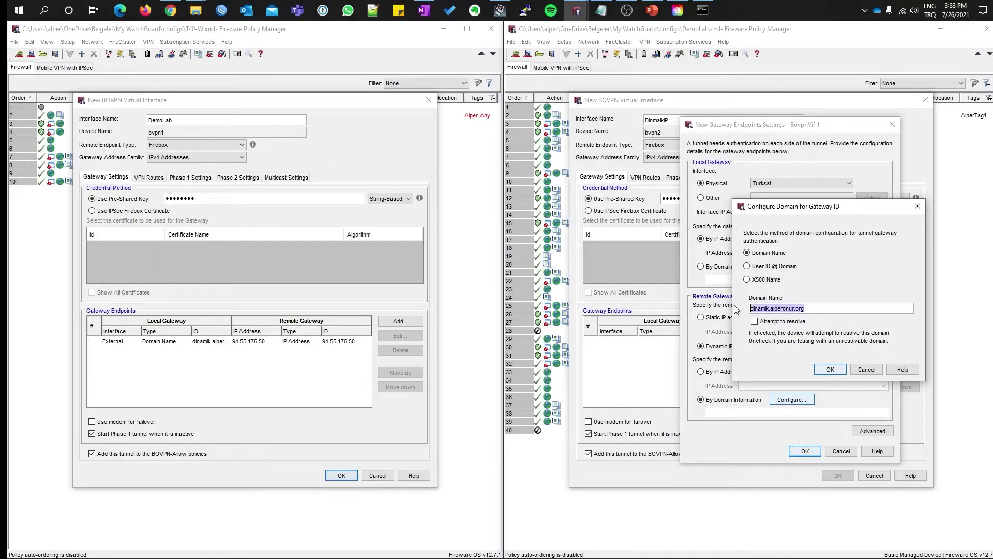
Ping dinamik.alperonur.org in the Command Prompt to check it resolves, then confirm the domain
{"action": "left_click", "coordinate": [702, 10]}
{"action": "type", "text": "ping"}
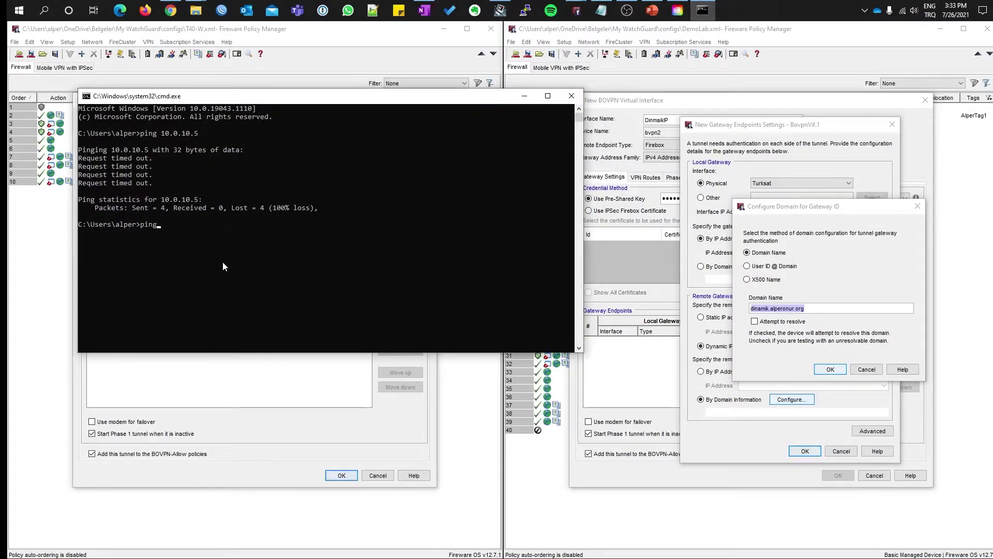
{"action": "key", "text": "ctrl+v"}
{"action": "key", "text": "Return"}
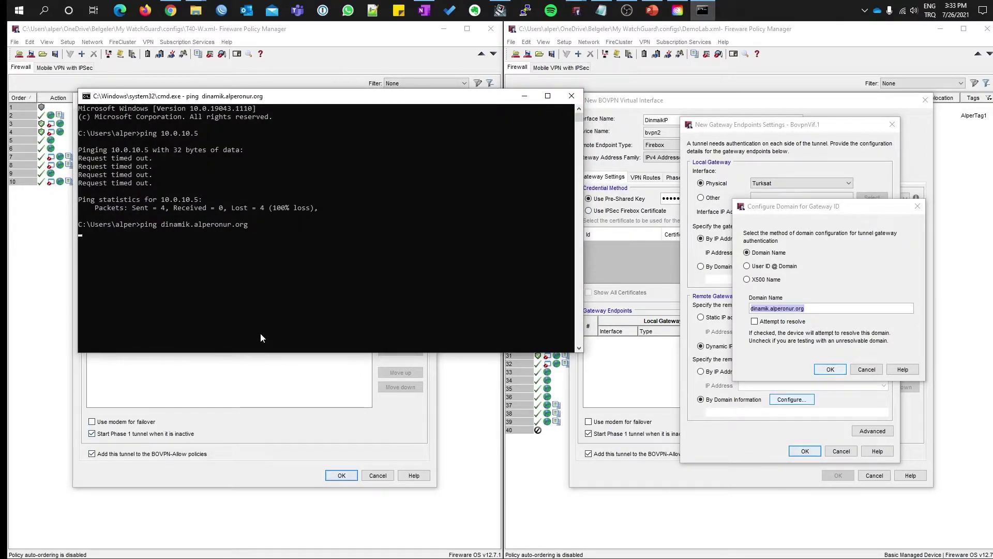
{"action": "left_click", "coordinate": [524, 96]}
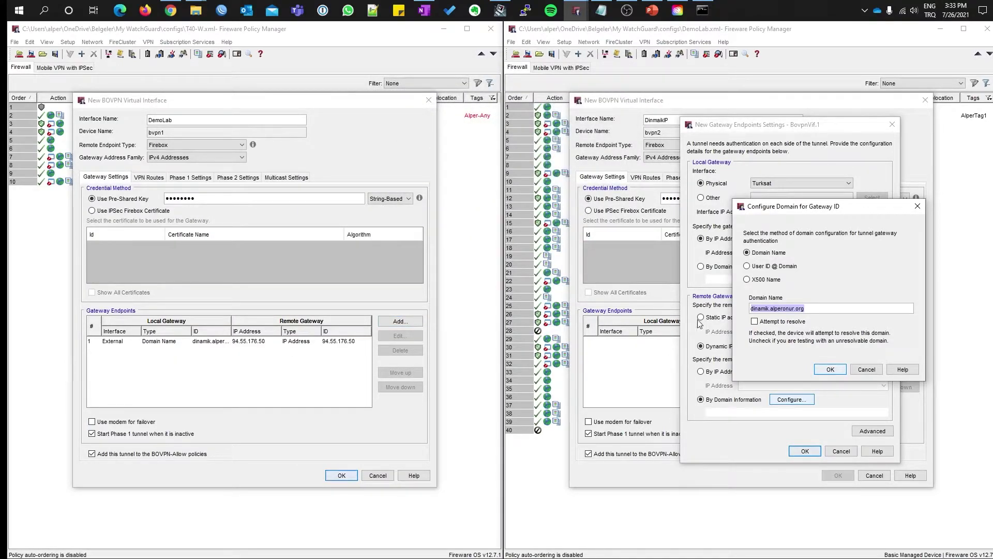
{"action": "left_click", "coordinate": [831, 371]}
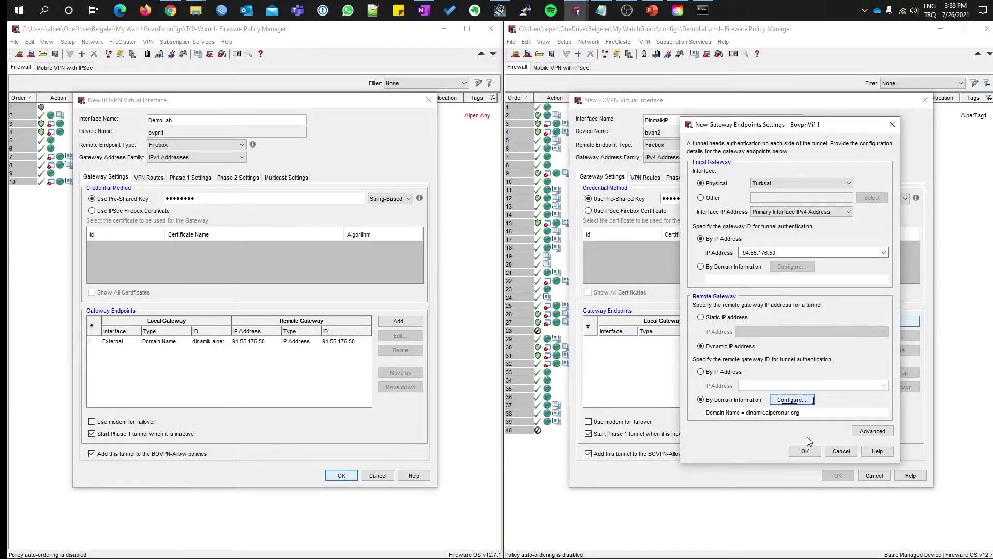
Add the DinmaikIP endpoint and give it a Network IPv4 VPN route to 10.0.210.0/24
{"action": "left_click", "coordinate": [806, 452]}
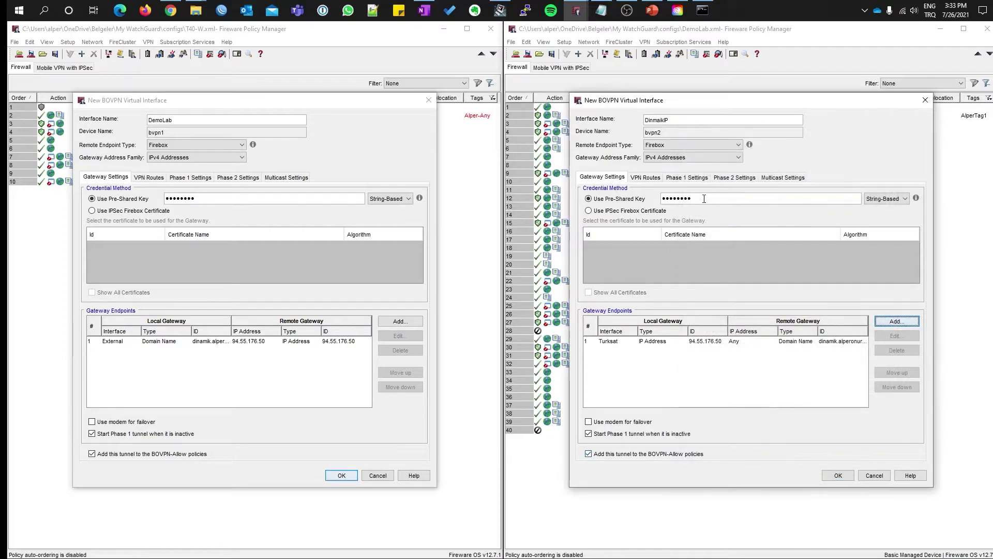
{"action": "left_click", "coordinate": [644, 178]}
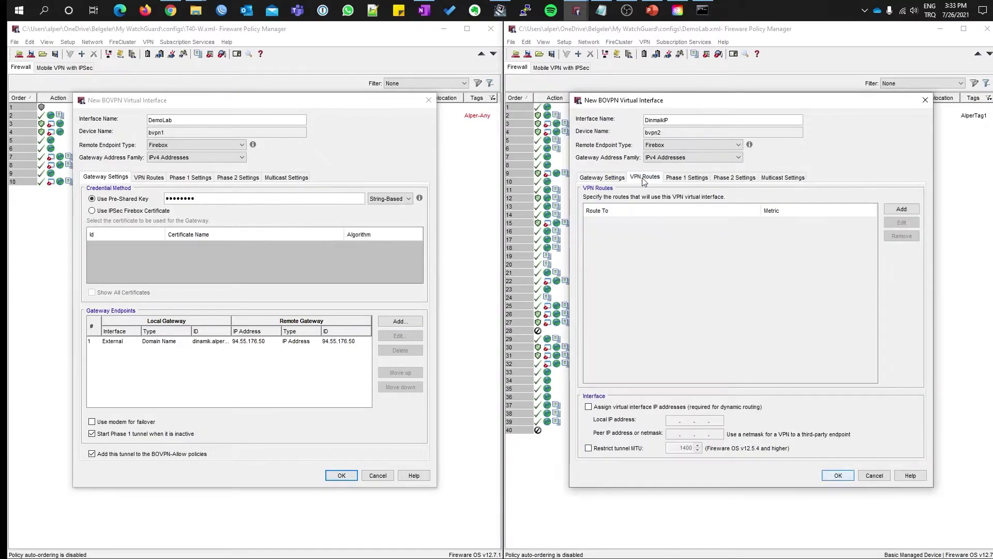
{"action": "left_click", "coordinate": [904, 210]}
{"action": "left_click", "coordinate": [713, 273]}
{"action": "left_click", "coordinate": [704, 288]}
{"action": "left_click", "coordinate": [704, 288]}
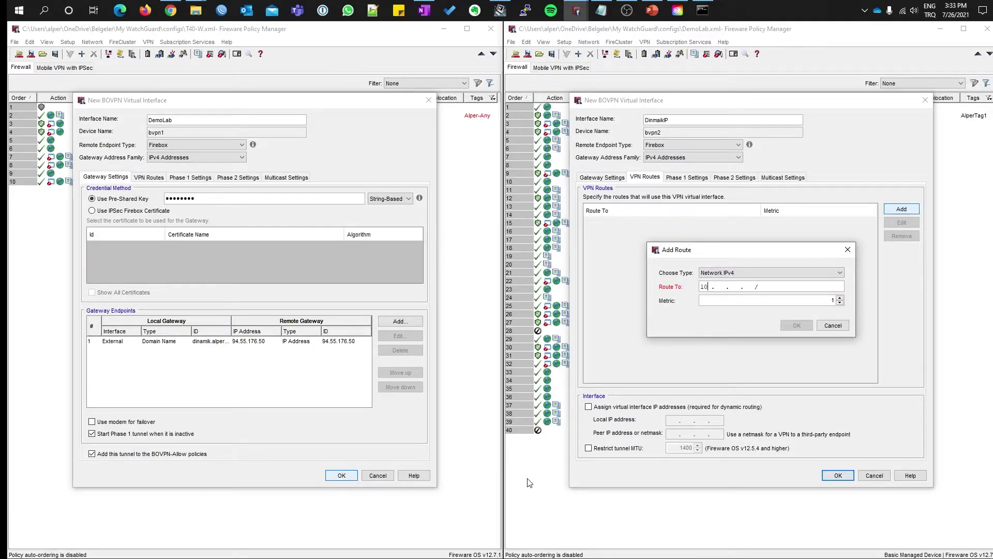
{"action": "type", "text": "10. 0 .210. 0 /24"}
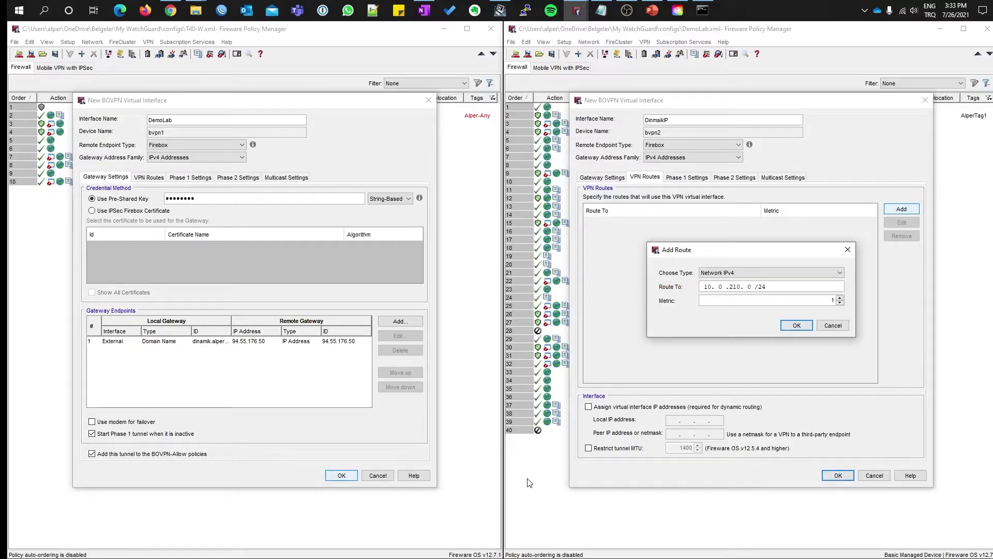
{"action": "left_click", "coordinate": [808, 328]}
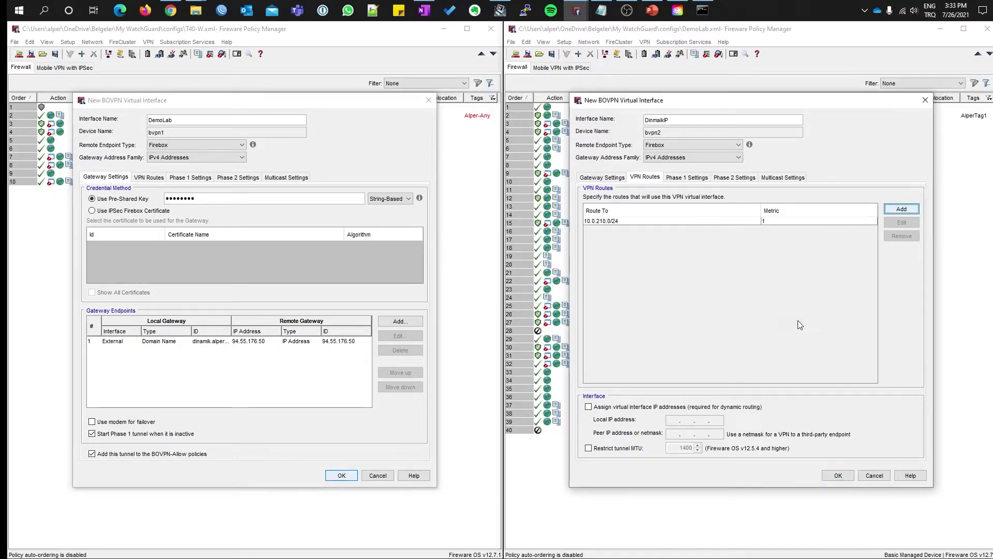
Review the Phase 1, Phase 2 and multicast settings of both interfaces, then commit them and close T40-W's interface list
{"action": "left_click", "coordinate": [687, 177]}
{"action": "left_click", "coordinate": [190, 177]}
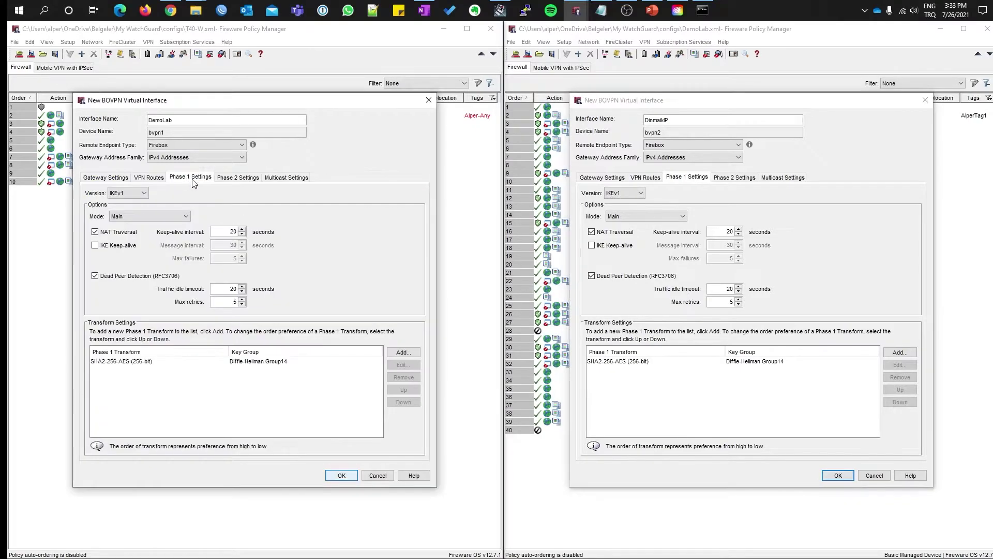
{"action": "left_click", "coordinate": [243, 177]}
{"action": "left_click", "coordinate": [282, 177]}
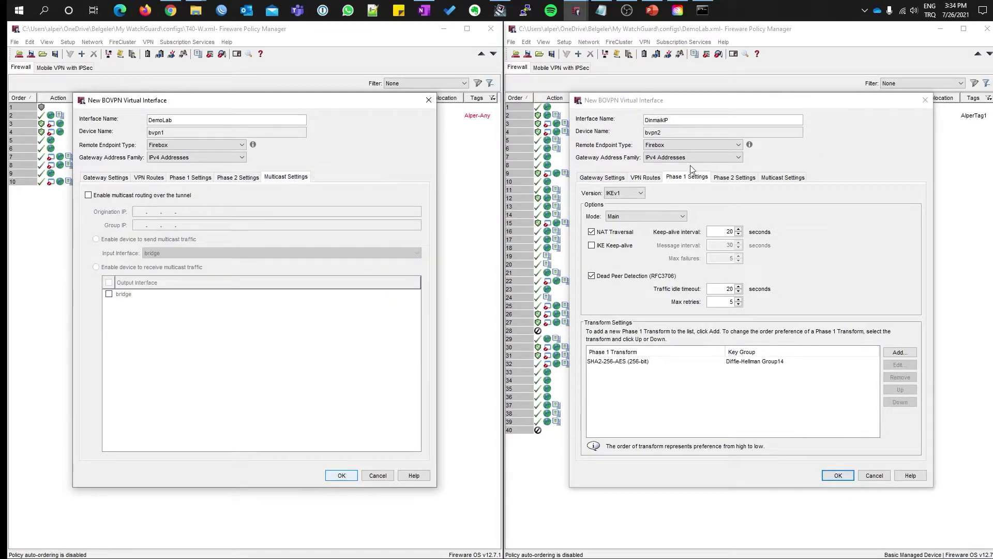
{"action": "left_click", "coordinate": [734, 177]}
{"action": "left_click", "coordinate": [784, 177]}
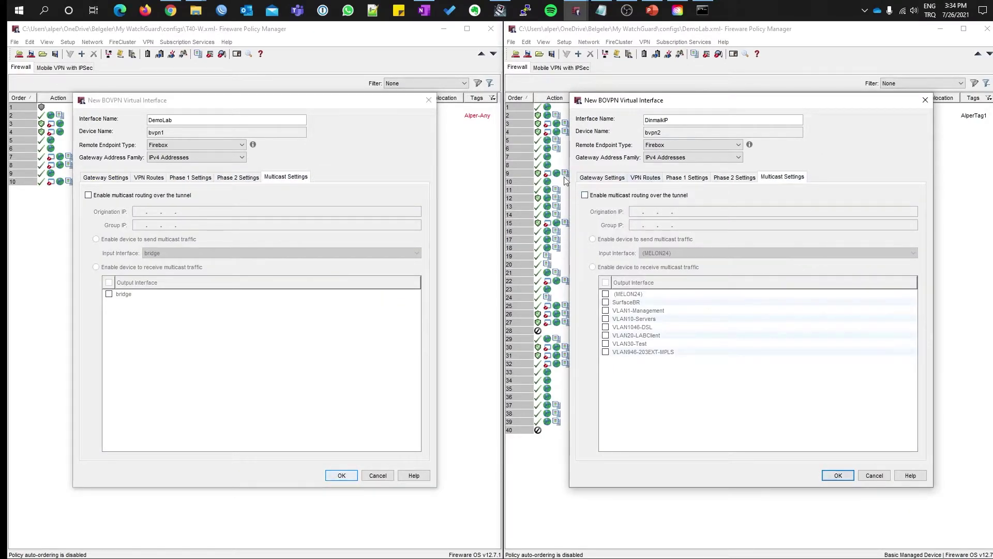
{"action": "left_click", "coordinate": [836, 475]}
{"action": "left_click", "coordinate": [341, 476]}
{"action": "left_click", "coordinate": [290, 372]}
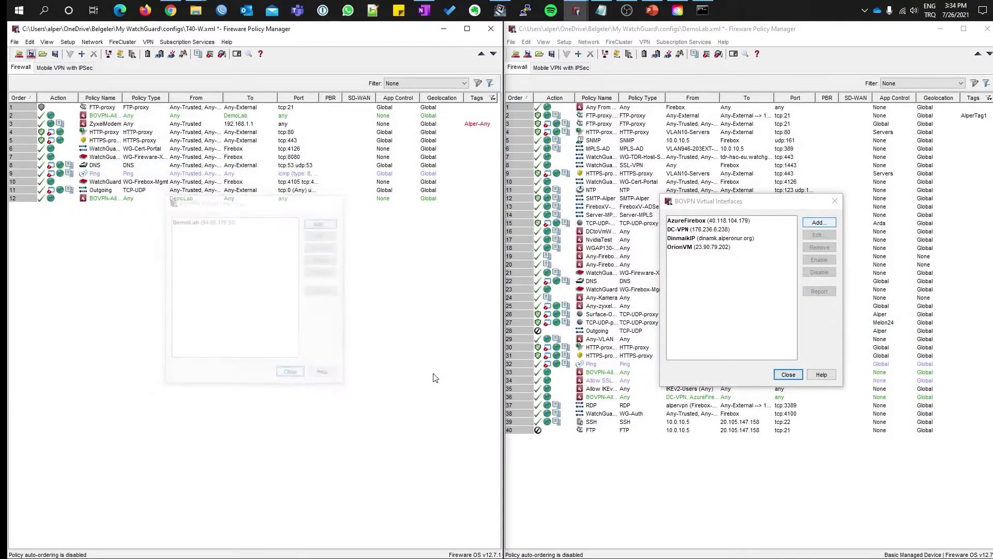
Save the DemoLab and T40-W configurations to their Fireboxes with the admin passphrase, overwriting DemoLab.xml
{"action": "left_click", "coordinate": [788, 374]}
{"action": "left_click", "coordinate": [528, 55]}
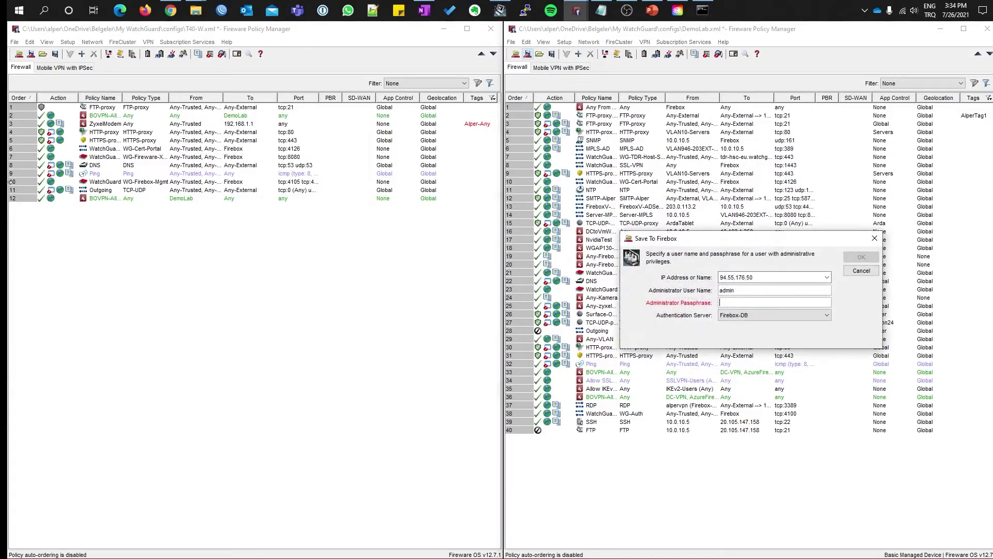
{"action": "type", "text": "***************"}
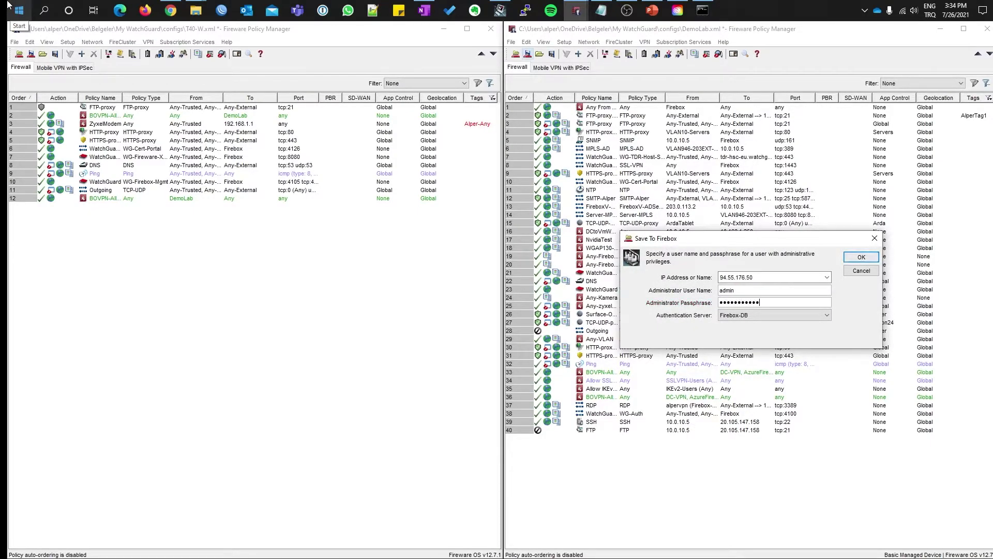
{"action": "key", "text": "Return"}
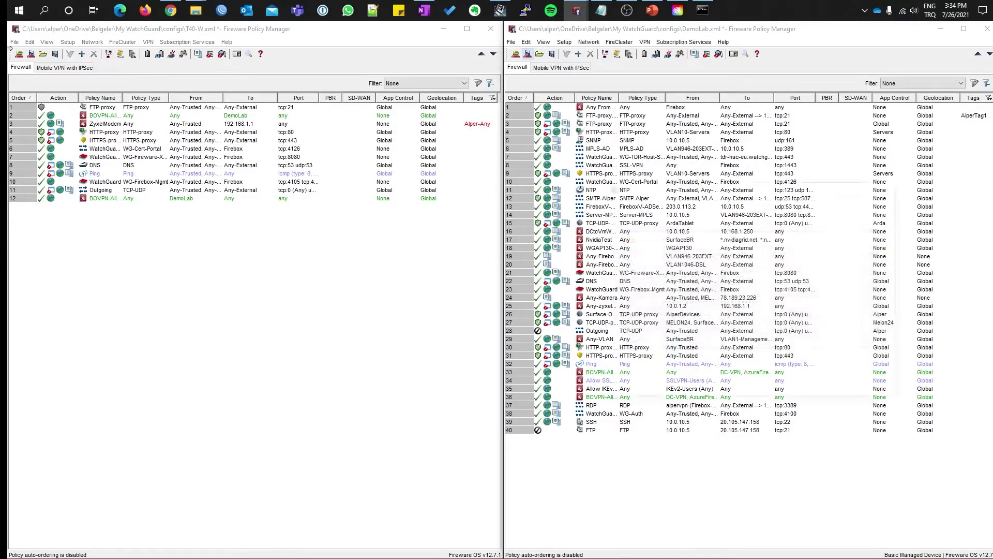
{"action": "left_click", "coordinate": [31, 54]}
{"action": "type", "text": "***************"}
{"action": "key", "text": "Return"}
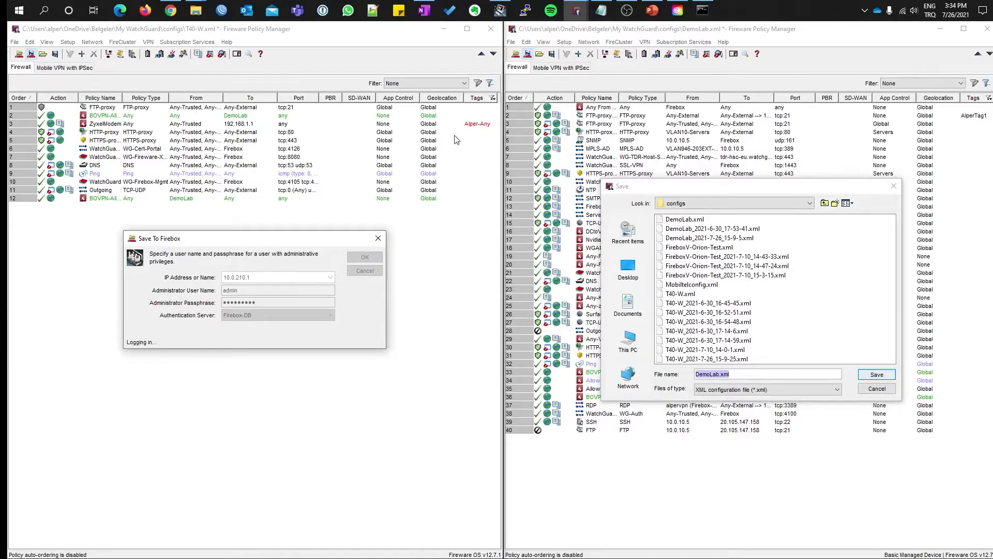
{"action": "key", "text": "Return"}
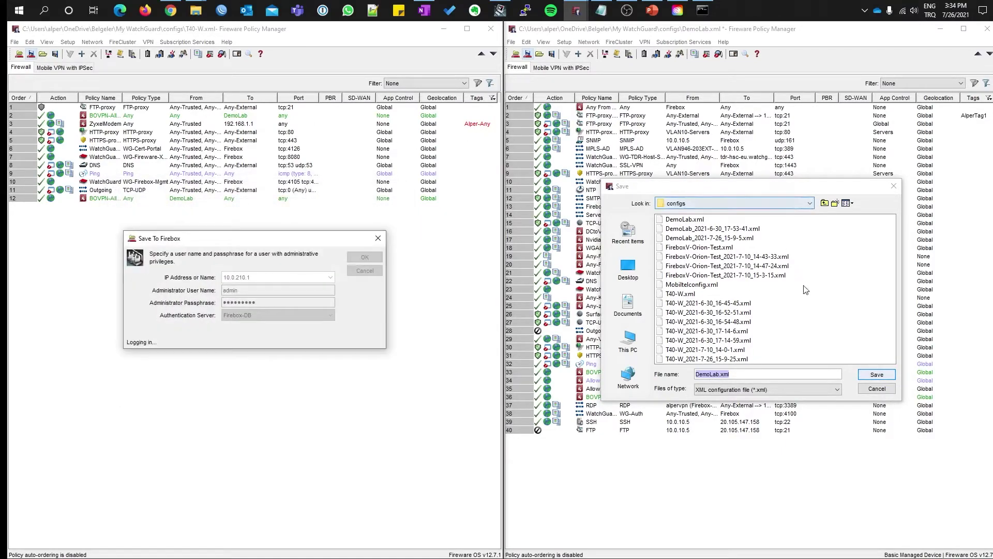
{"action": "left_click", "coordinate": [875, 374]}
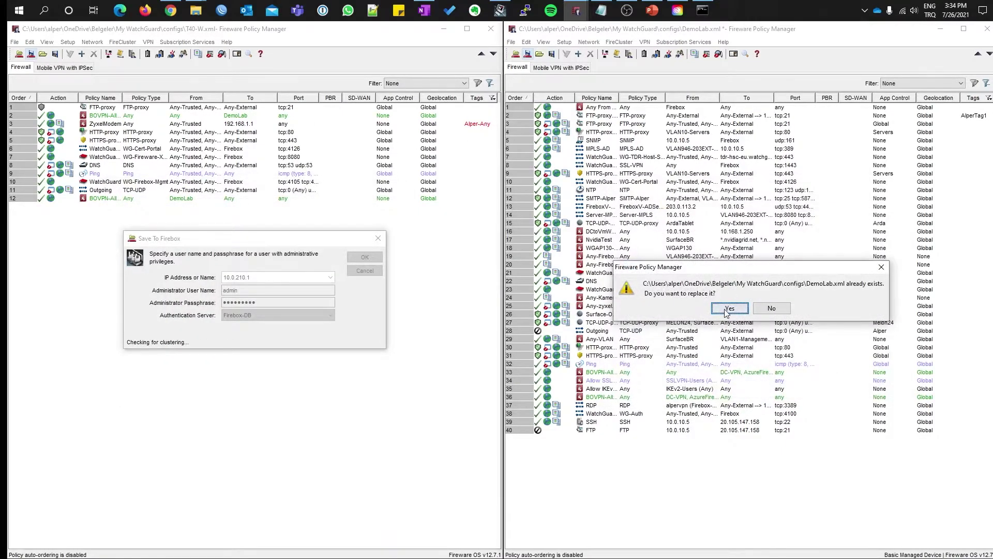
{"action": "left_click", "coordinate": [733, 309]}
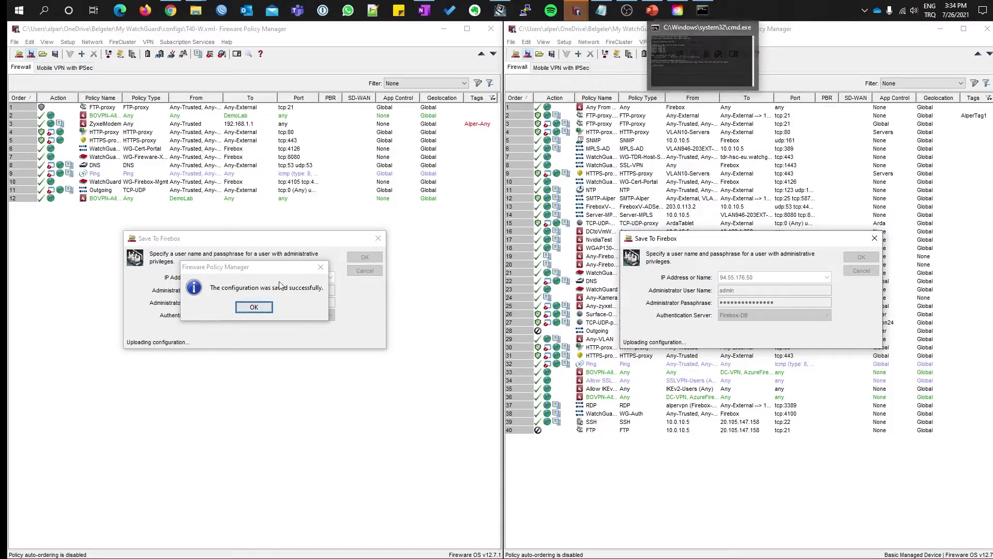
{"action": "left_click", "coordinate": [254, 307]}
{"action": "left_click", "coordinate": [751, 307]}
{"action": "left_click", "coordinate": [702, 10]}
{"action": "key", "text": "Up"}
{"action": "key", "text": "Up"}
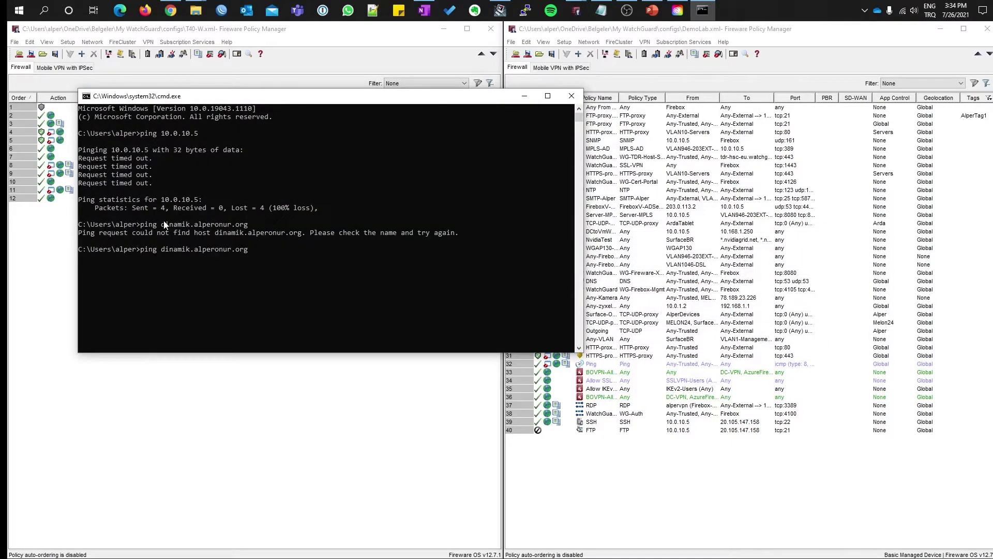
{"action": "key", "text": "Return"}
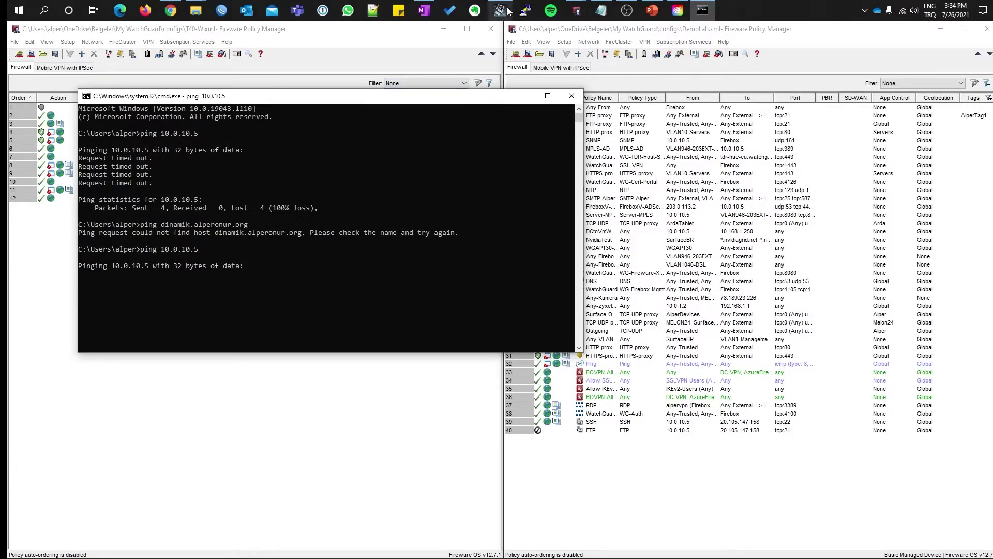
{"action": "mouse_move", "coordinate": [505, 10]}
{"action": "left_click", "coordinate": [499, 57]}
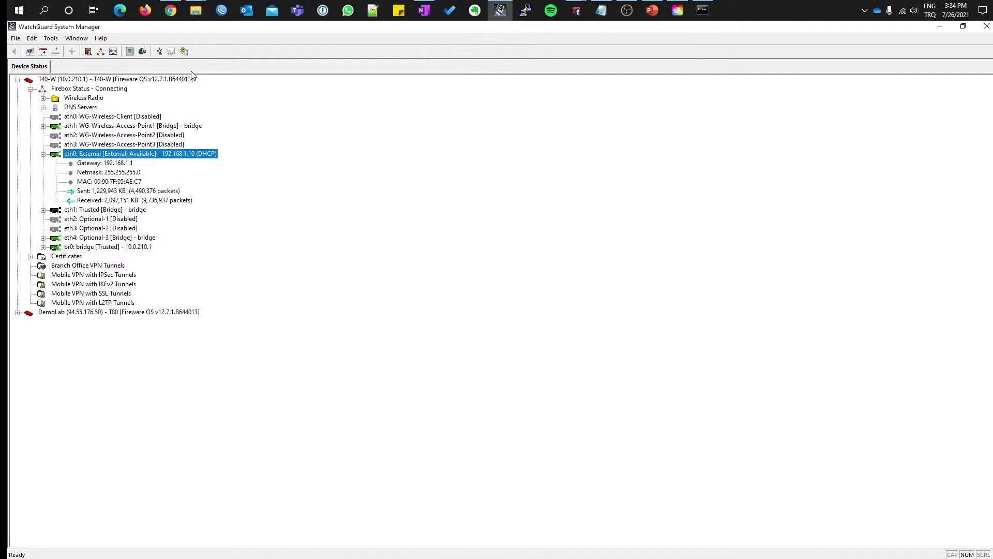
Open Firebox System Manager for T40-W and DemoLab and tile the two status windows side by side
{"action": "right_click", "coordinate": [115, 80]}
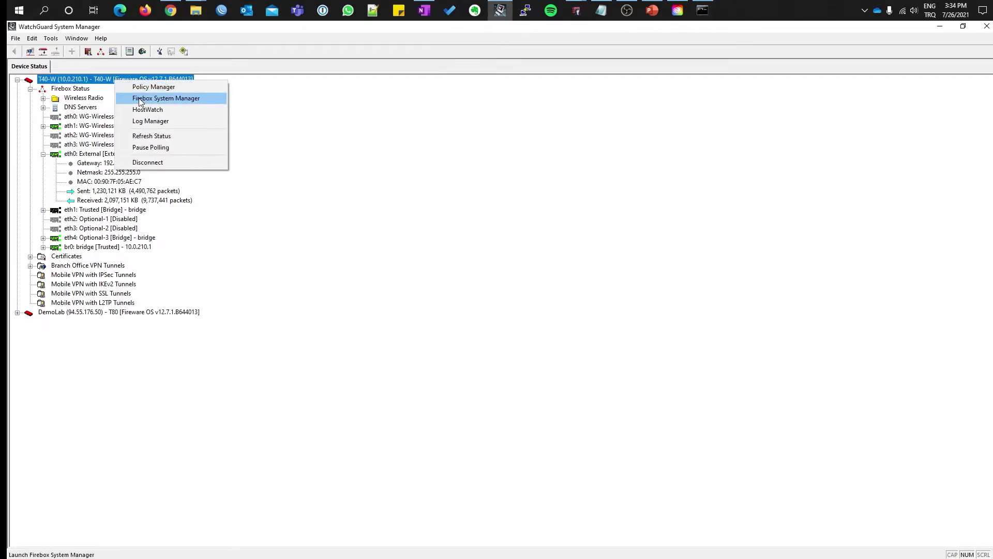
{"action": "left_click", "coordinate": [141, 100]}
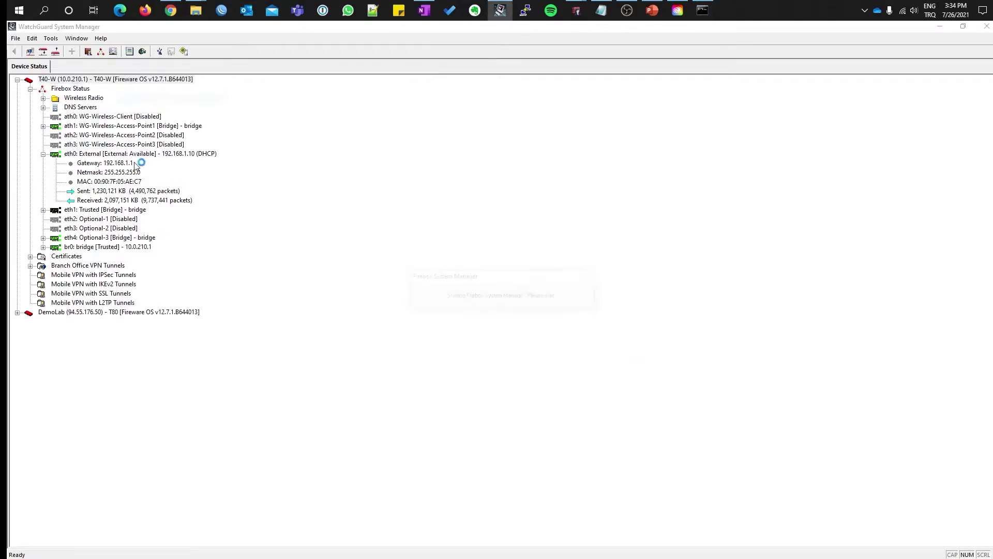
{"action": "right_click", "coordinate": [82, 312]}
{"action": "left_click", "coordinate": [141, 331]}
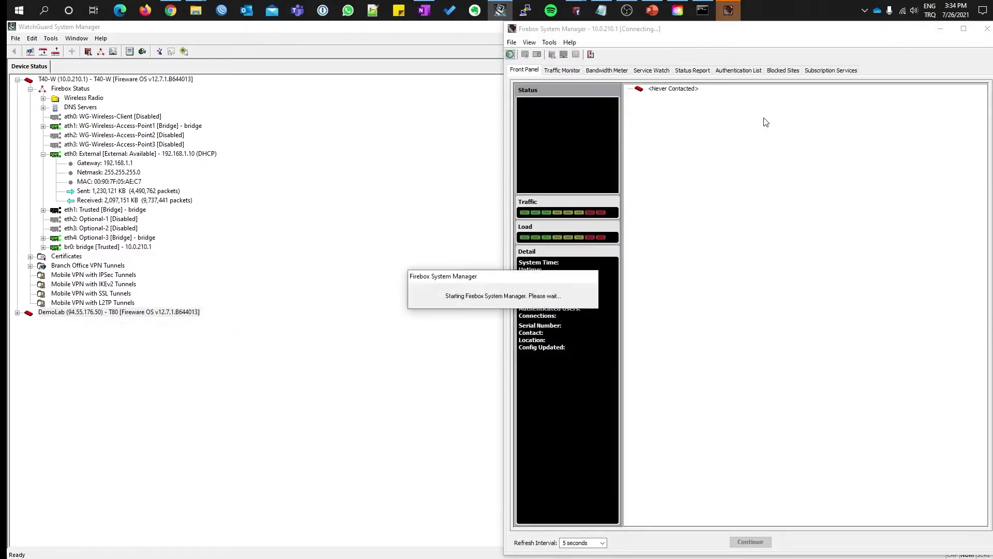
{"action": "left_click_drag", "start_coordinate": [805, 32], "coordinate": [812, 106]}
{"action": "left_click_drag", "start_coordinate": [764, 31], "coordinate": [261, 36]}
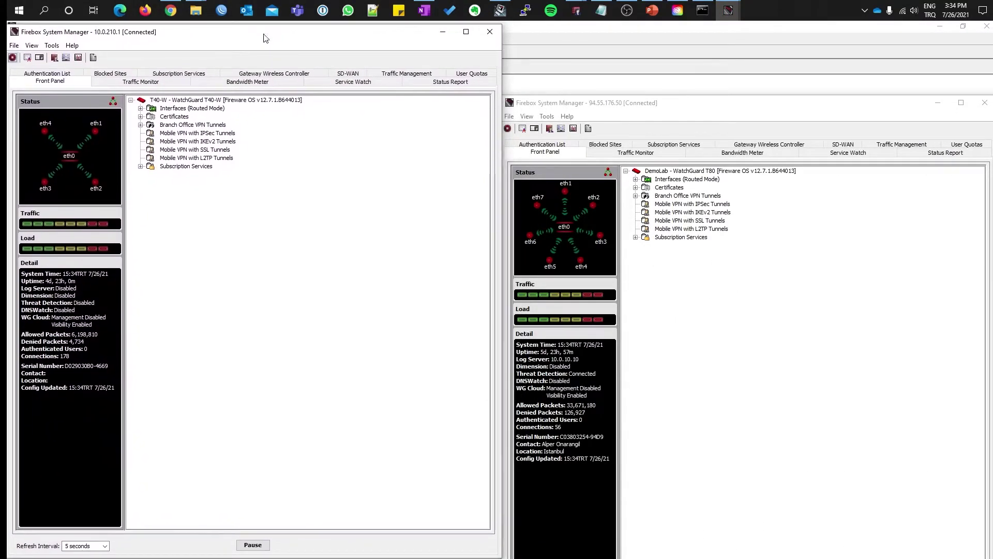
{"action": "left_click_drag", "start_coordinate": [736, 109], "coordinate": [992, 156]}
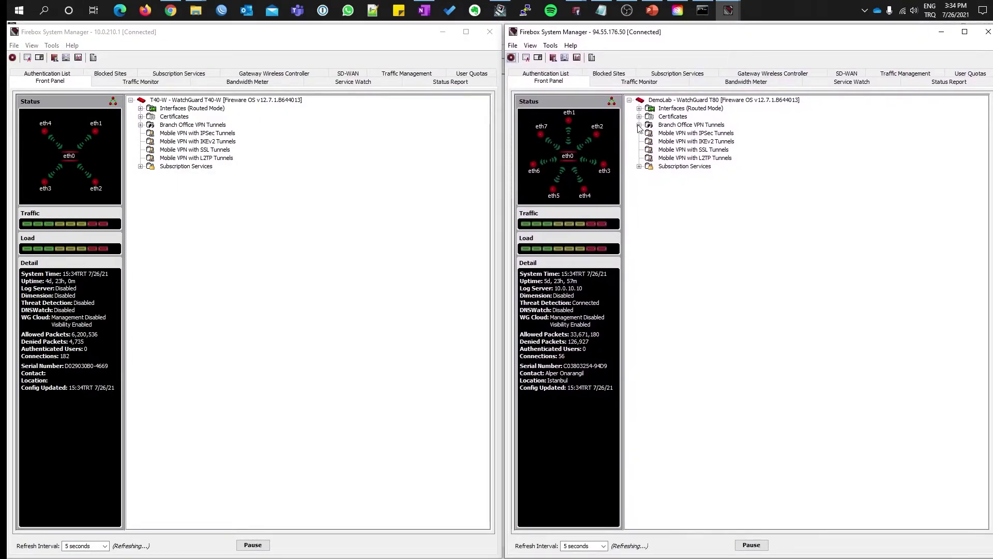
Expand the Branch Office VPN Tunnels to show the DinmaikIP and DemoLab tunnel details, then view the ping results
{"action": "left_click", "coordinate": [639, 124]}
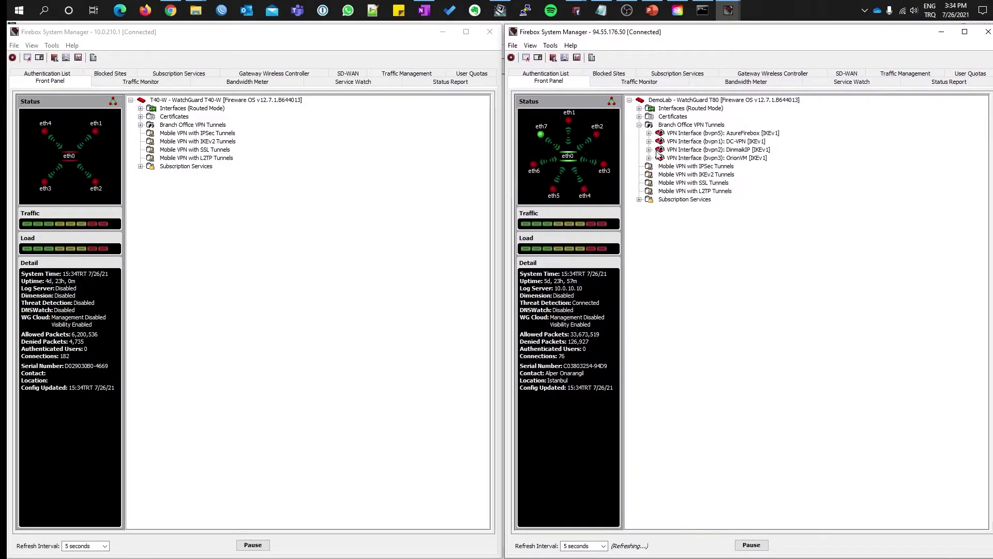
{"action": "left_click", "coordinate": [650, 150]}
{"action": "left_click", "coordinate": [649, 150]}
{"action": "left_click", "coordinate": [650, 149]}
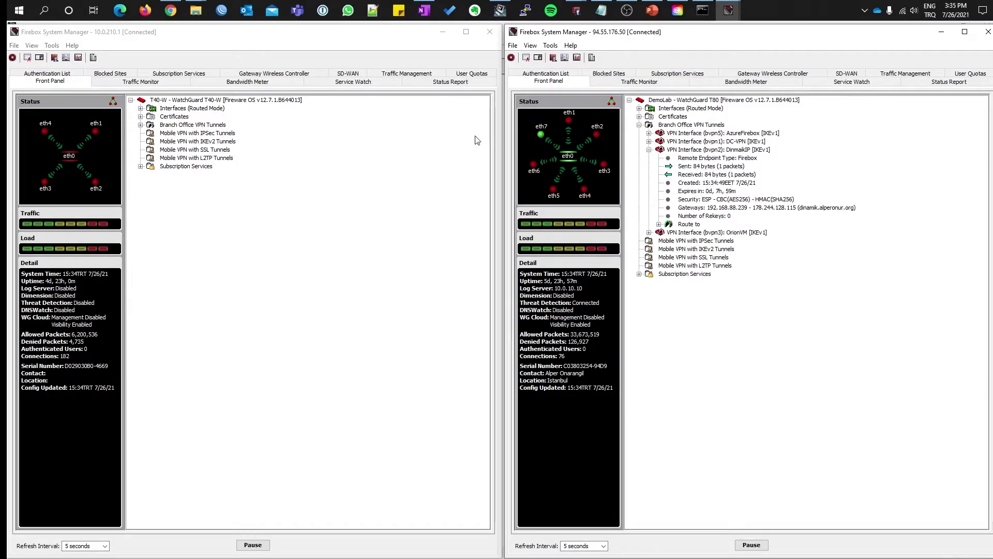
{"action": "left_click", "coordinate": [141, 126]}
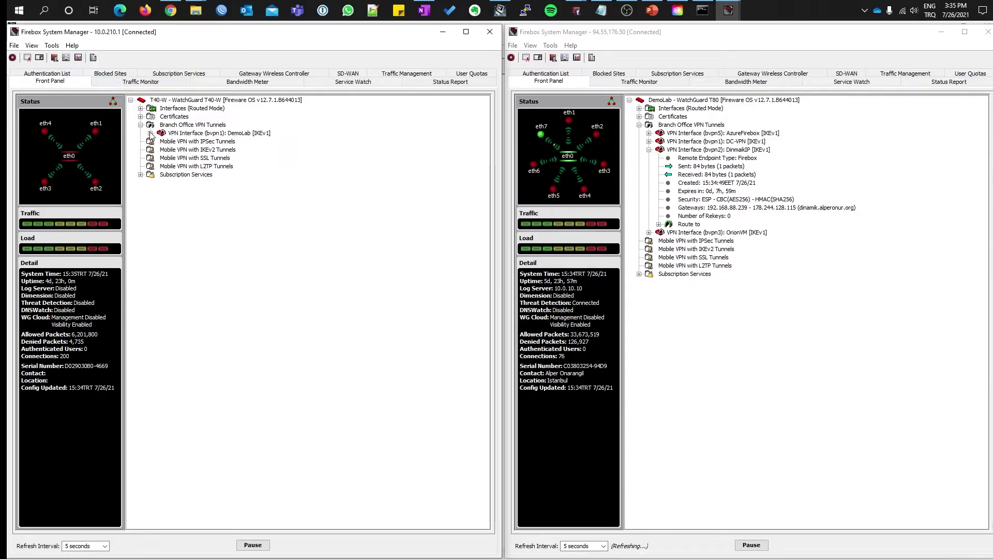
{"action": "left_click", "coordinate": [150, 133]}
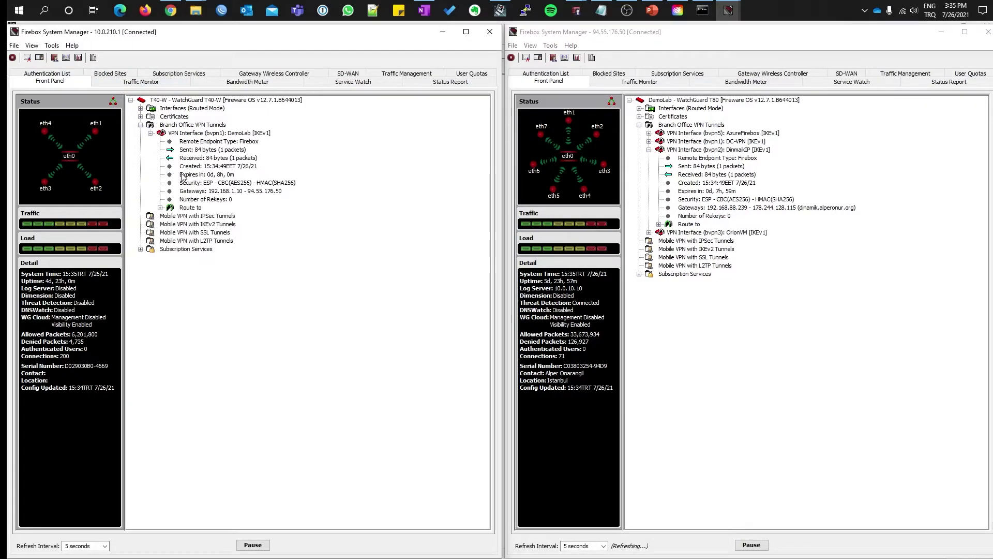
{"action": "left_click", "coordinate": [703, 11]}
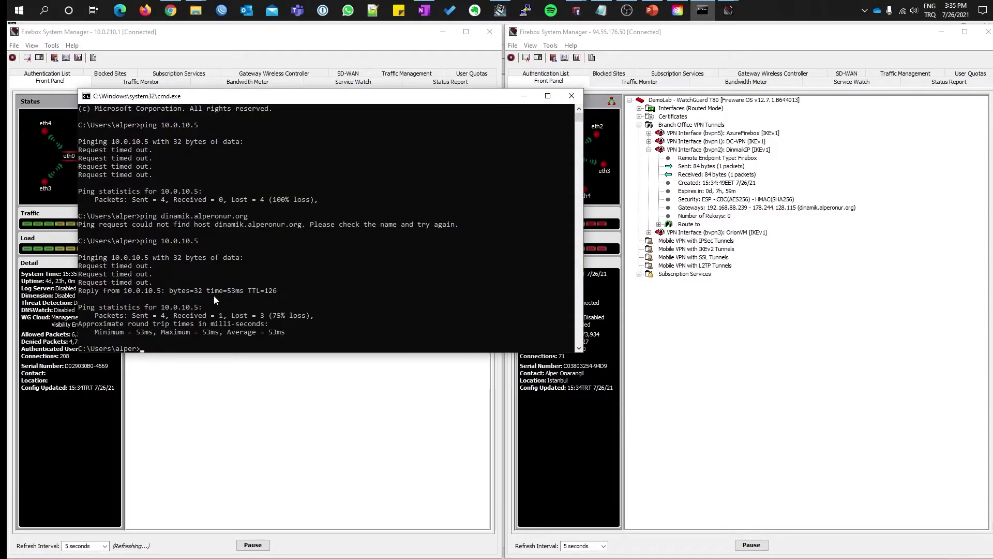
Connect via Remote Desktop (mstsc) to 10.0.10.5 with the administrator password, then return to the local desktop
{"action": "key", "text": "super+r"}
{"action": "type", "text": "mstsc"}
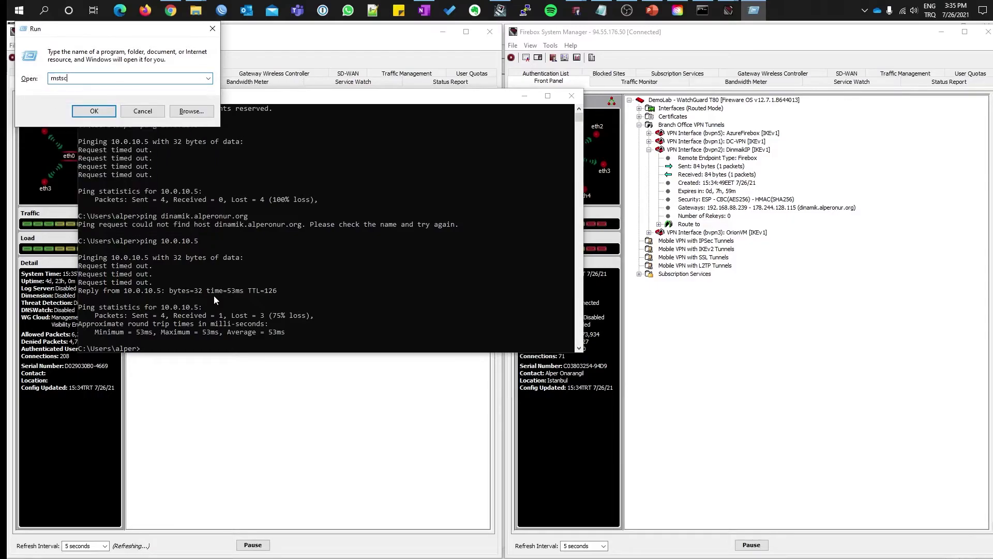
{"action": "key", "text": "Return"}
{"action": "key", "text": "Return"}
{"action": "type", "text": "••••••••"}
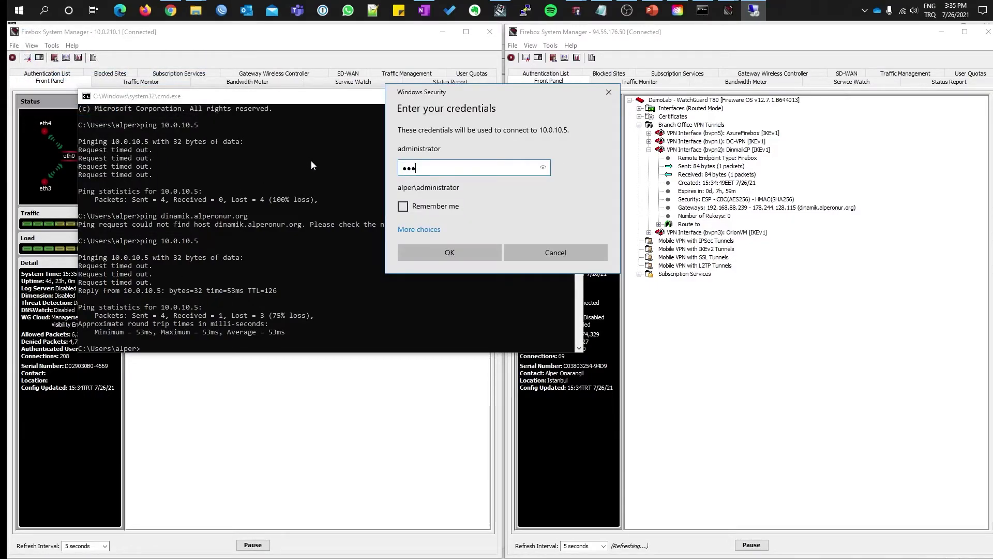
{"action": "key", "text": "BackSpace"}
{"action": "key", "text": "BackSpace"}
{"action": "key", "text": "BackSpace"}
{"action": "key", "text": "BackSpace"}
{"action": "key", "text": "BackSpace"}
{"action": "key", "text": "BackSpace"}
{"action": "key", "text": "BackSpace"}
{"action": "key", "text": "BackSpace"}
{"action": "type", "text": "•••••••••••"}
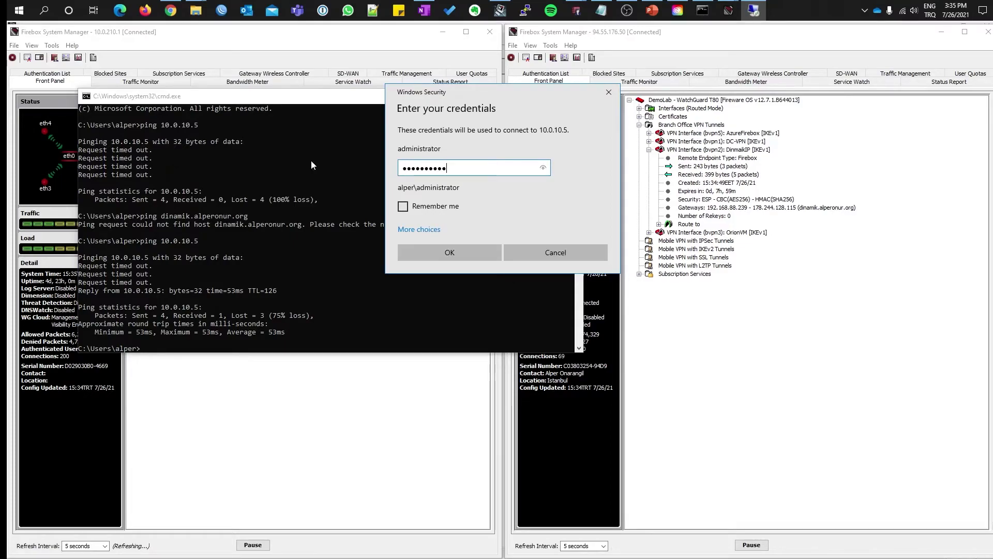
{"action": "key", "text": "Return"}
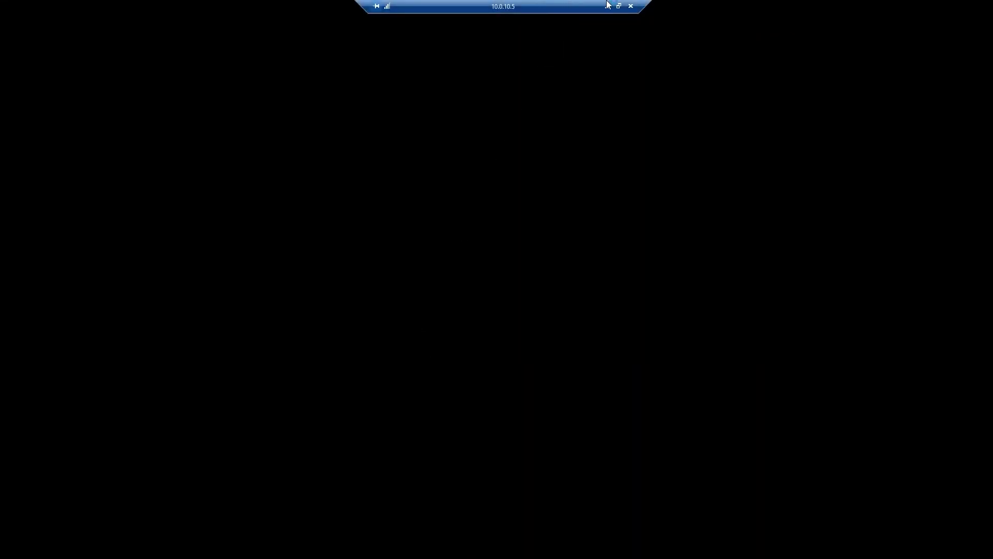
{"action": "left_click", "coordinate": [608, 5]}
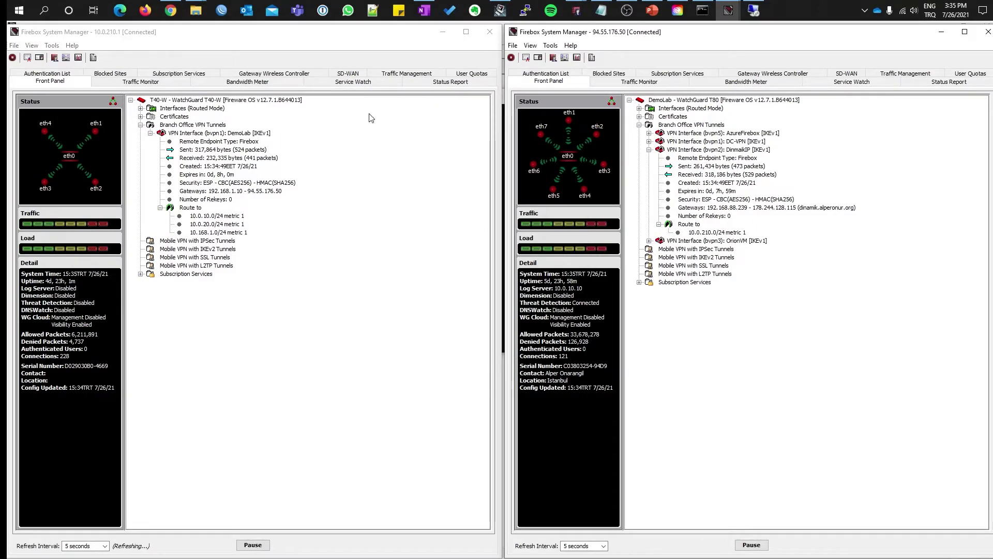
Filter T40-W's Traffic Monitor log to 'ike'
{"action": "left_click", "coordinate": [157, 83]}
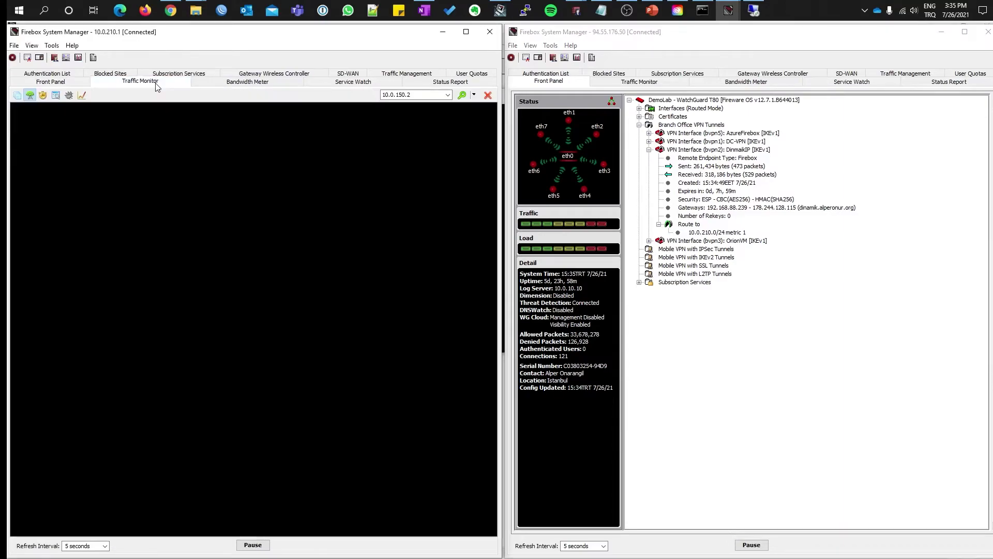
{"action": "left_click", "coordinate": [422, 94]}
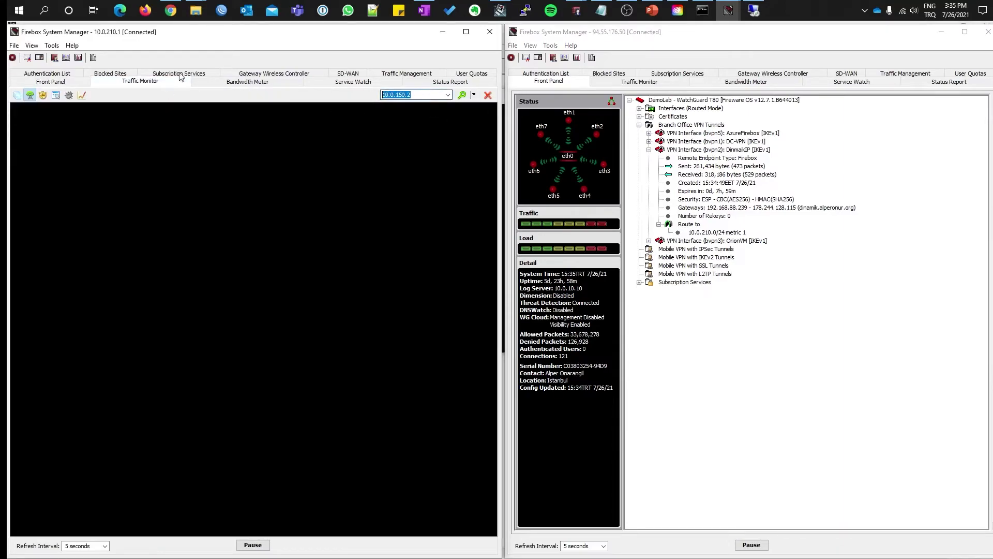
{"action": "type", "text": "ike"}
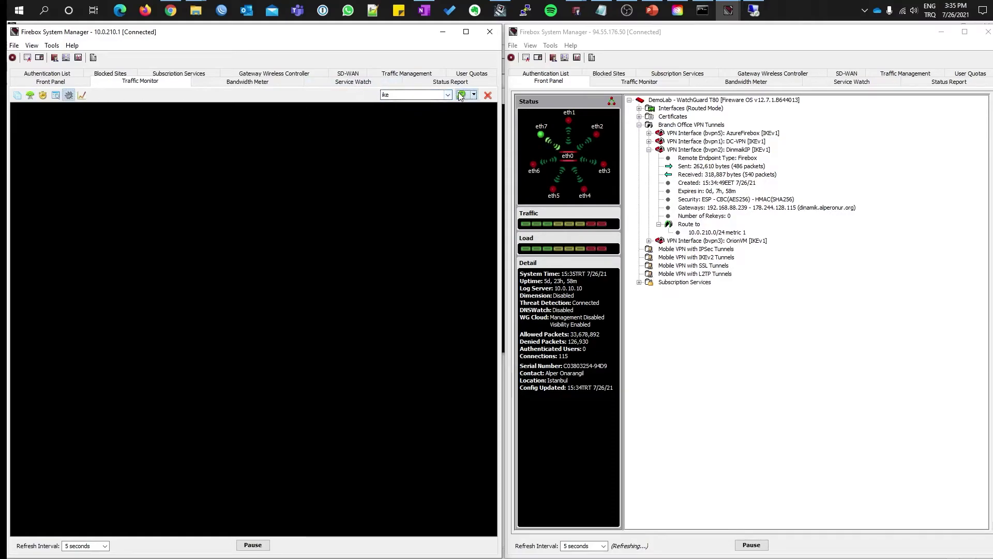
{"action": "key", "text": "Return"}
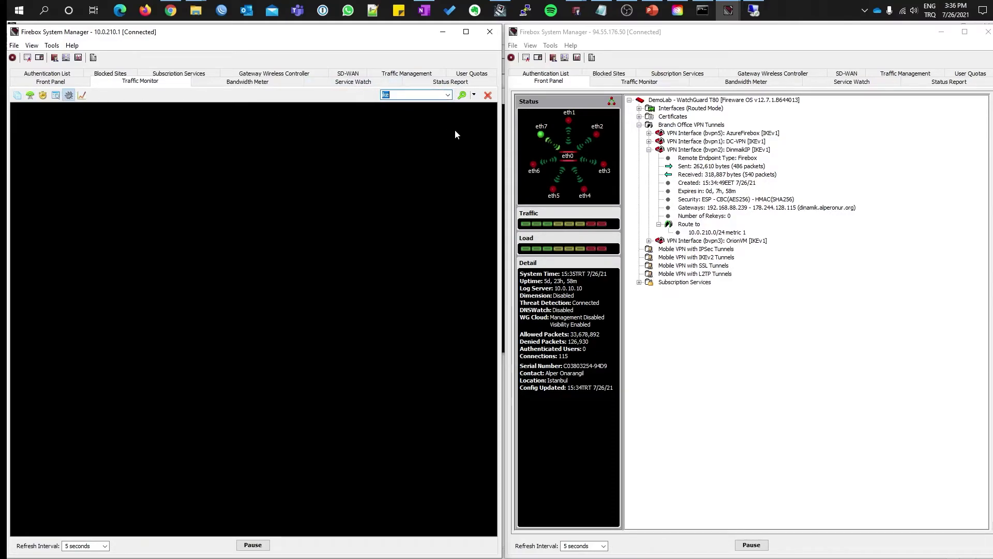
Enable debug messages in DemoLab's Traffic Monitor, filter it to 'ike', and select the recent IKE negotiation lines
{"action": "left_click", "coordinate": [620, 83]}
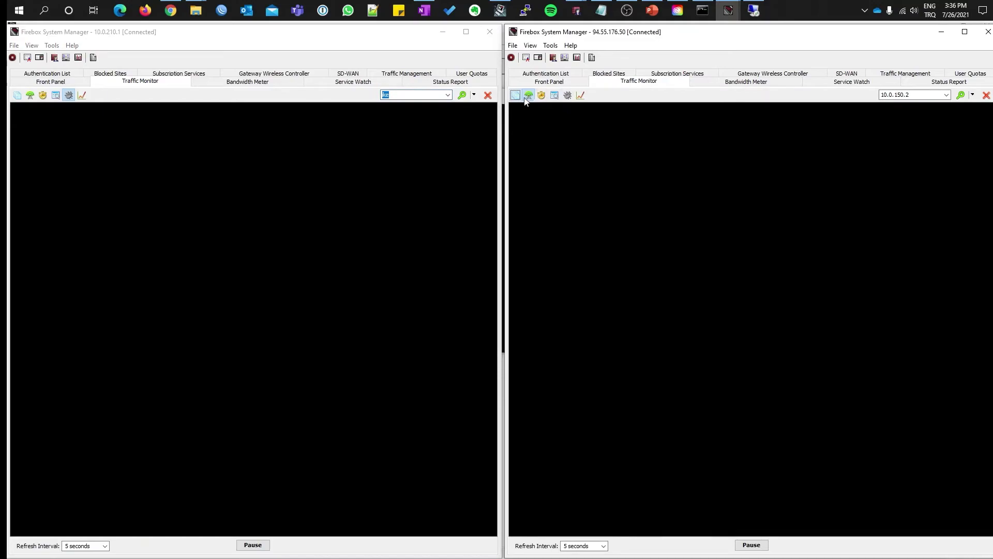
{"action": "left_click", "coordinate": [567, 94]}
{"action": "left_click", "coordinate": [895, 95]}
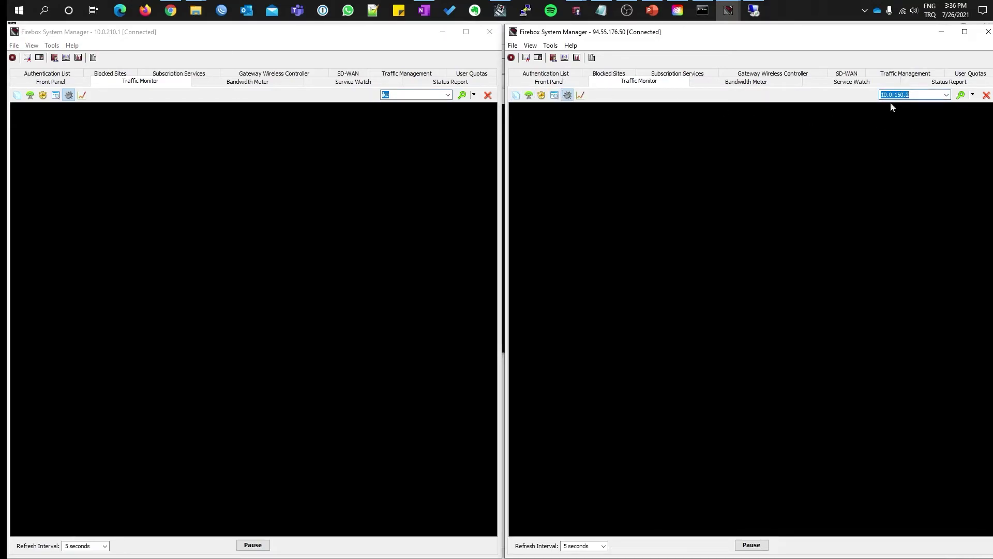
{"action": "type", "text": "ike"}
{"action": "key", "text": "Return"}
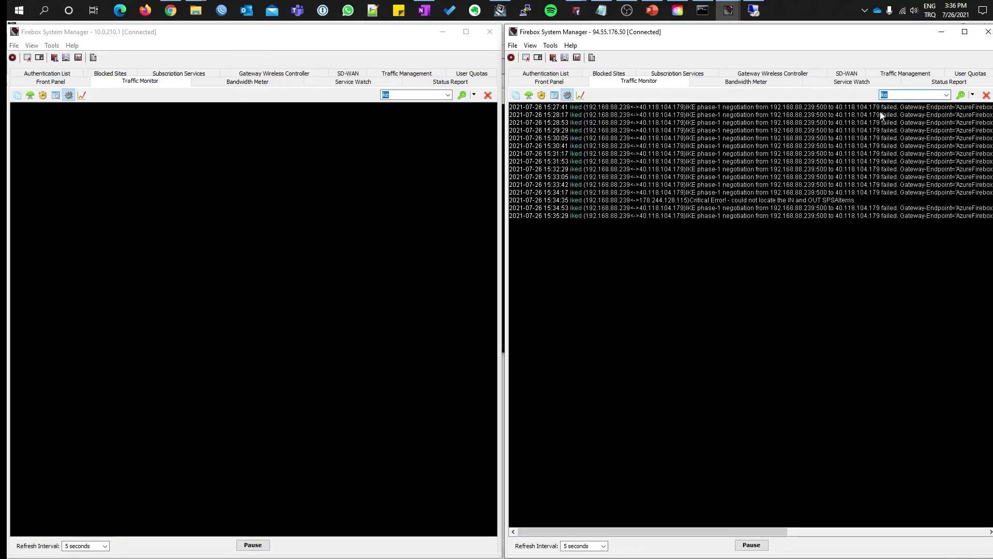
{"action": "left_click_drag", "start_coordinate": [713, 108], "coordinate": [693, 217]}
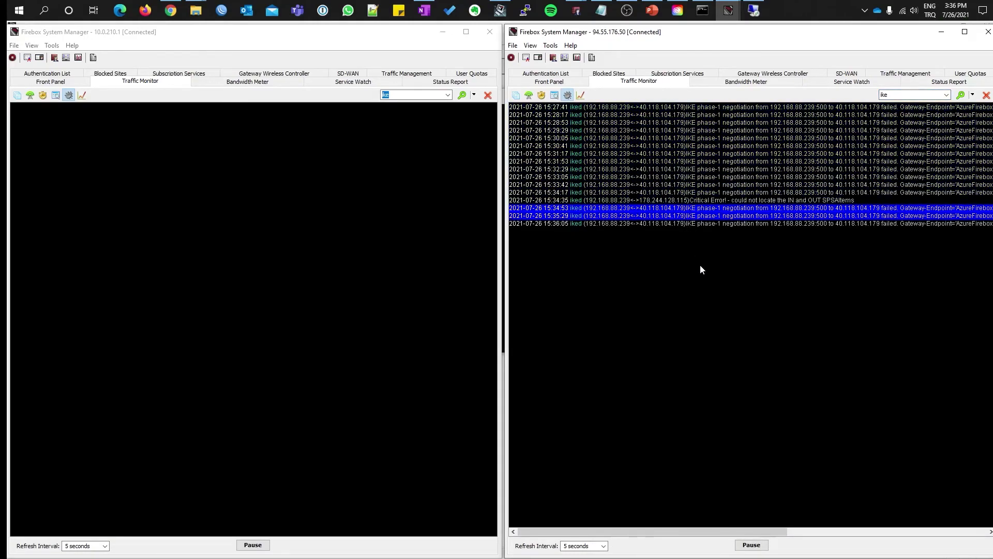